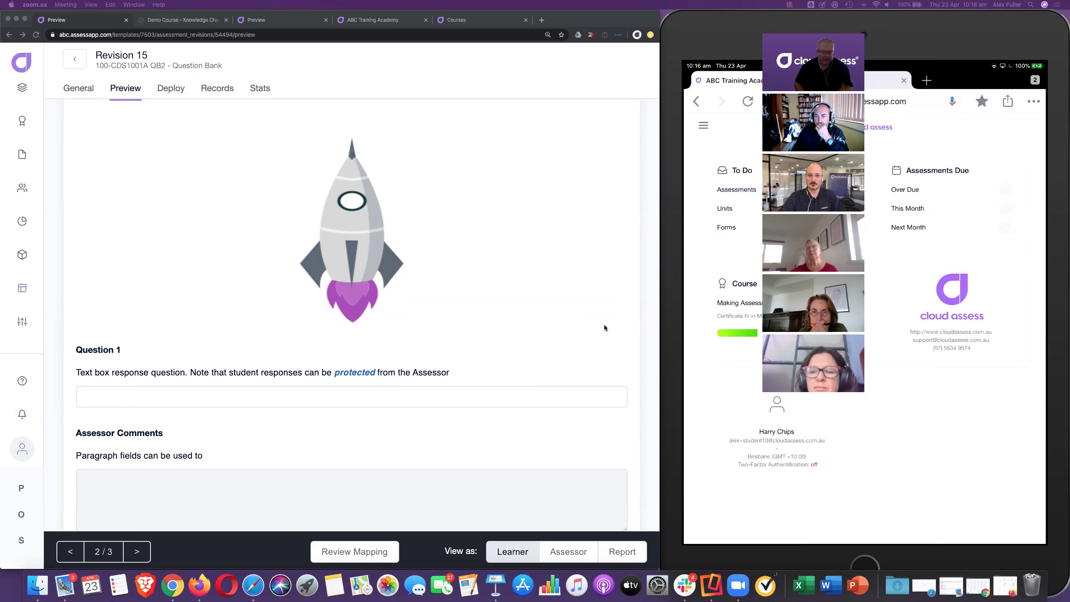
- Answer Question 1's text box response with "The answer"
{"action": "scroll", "coordinate": [374, 372], "scroll_direction": "down", "scroll_amount": 2}
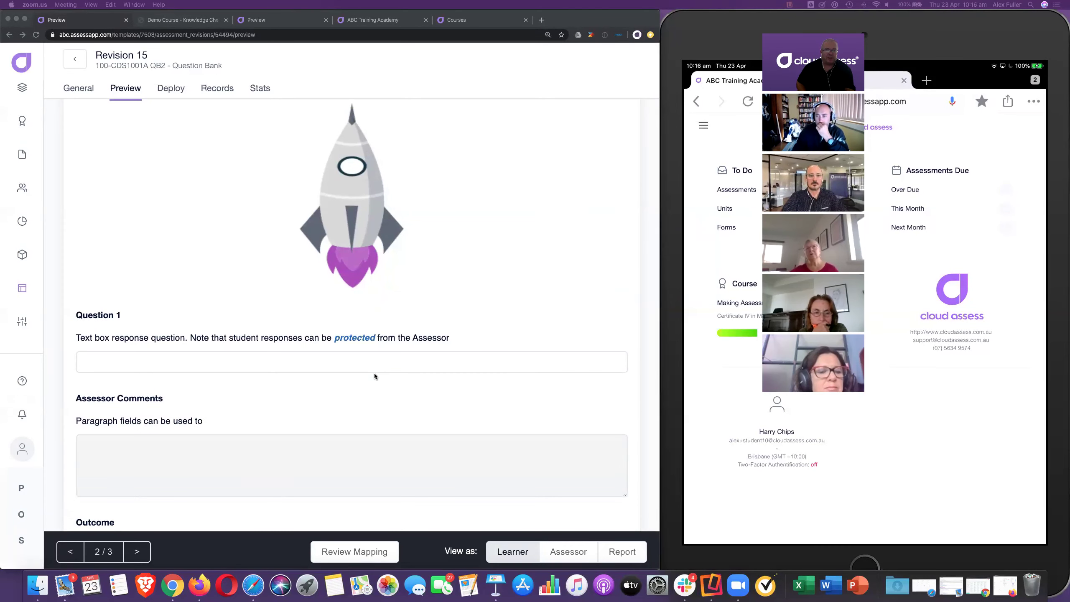
{"action": "scroll", "coordinate": [375, 374], "scroll_direction": "down", "scroll_amount": 2}
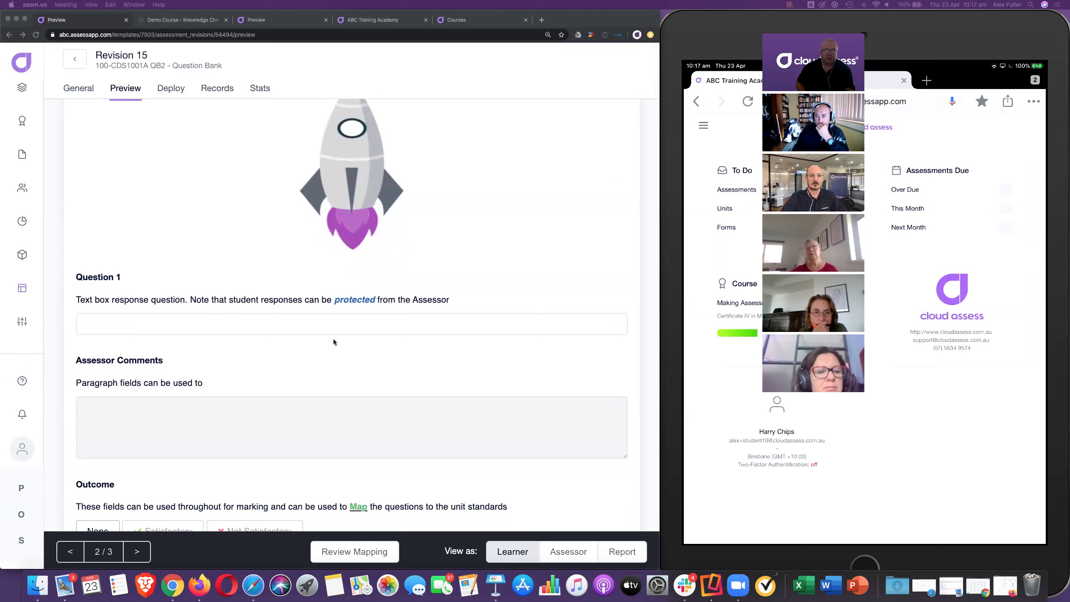
{"action": "left_click", "coordinate": [318, 323]}
{"action": "left_click", "coordinate": [318, 324]}
{"action": "type", "text": "The answer"}
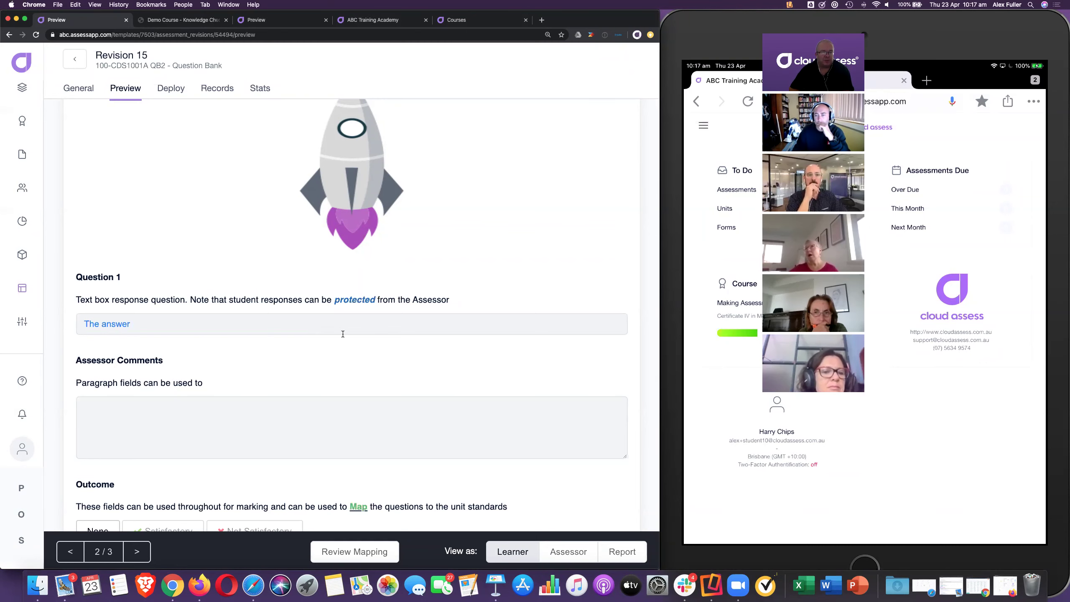
- Select Choice 3 as the answer to both Question 2 (a) and Question 2 (b)
{"action": "scroll", "coordinate": [311, 352], "scroll_direction": "down", "scroll_amount": 2}
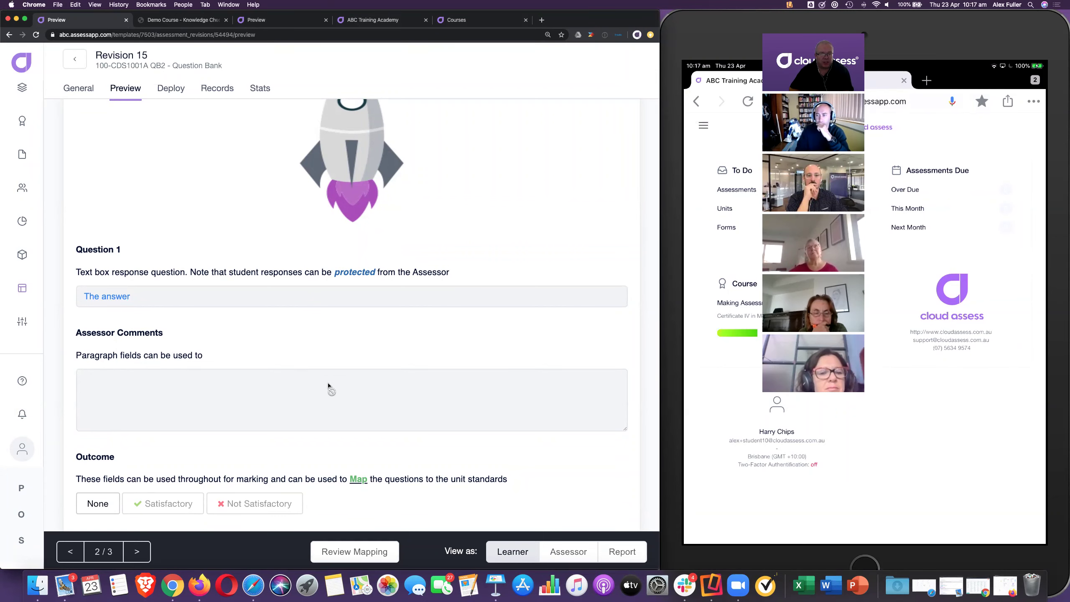
{"action": "scroll", "coordinate": [292, 441], "scroll_direction": "down", "scroll_amount": 5}
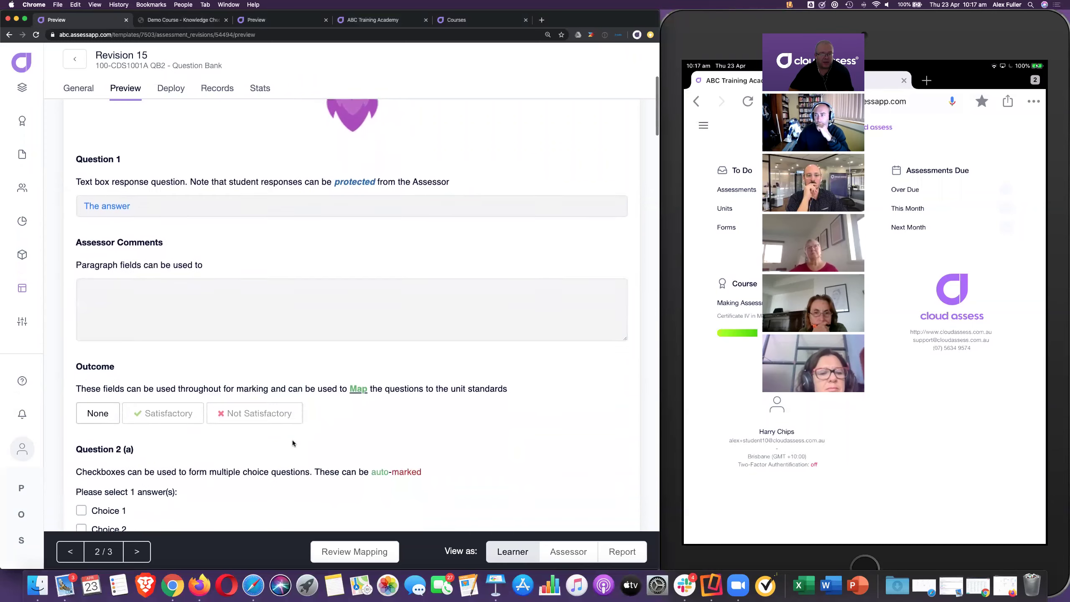
{"action": "scroll", "coordinate": [292, 441], "scroll_direction": "down", "scroll_amount": 1}
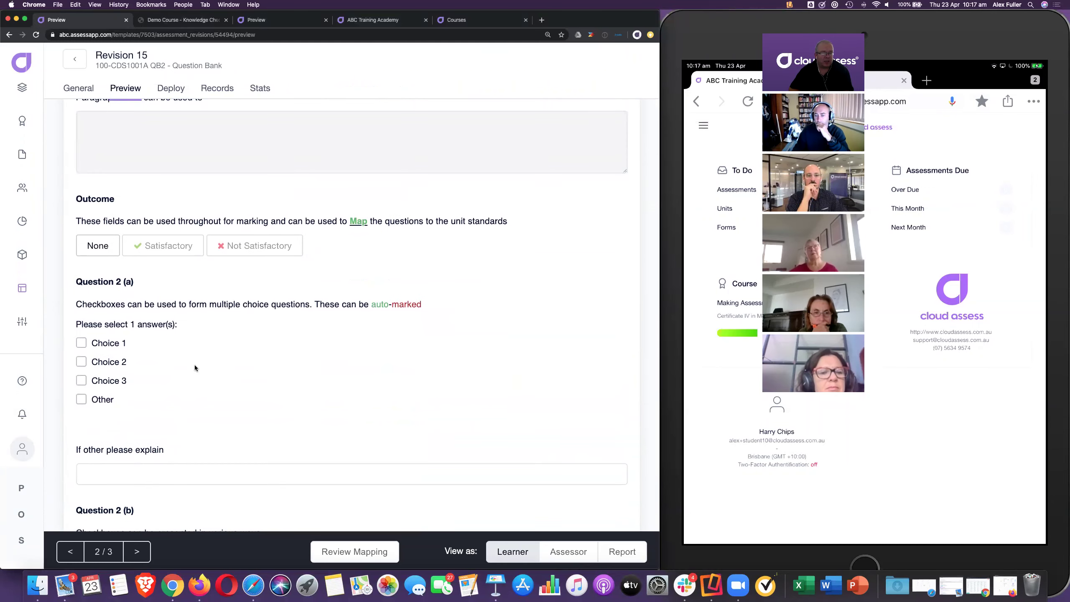
{"action": "left_click", "coordinate": [106, 381]}
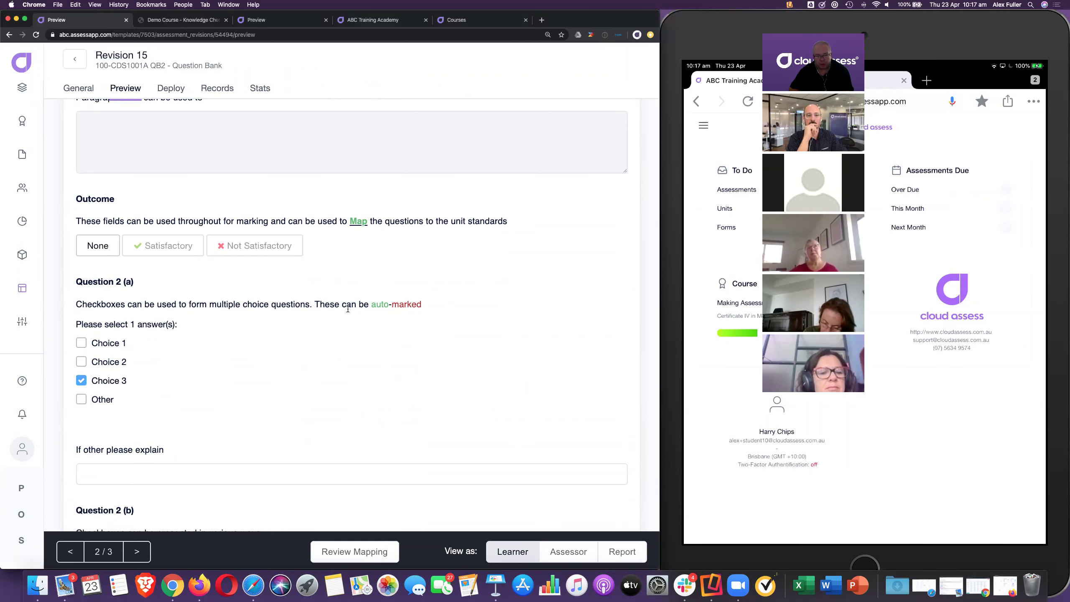
{"action": "scroll", "coordinate": [322, 387], "scroll_direction": "down", "scroll_amount": 3}
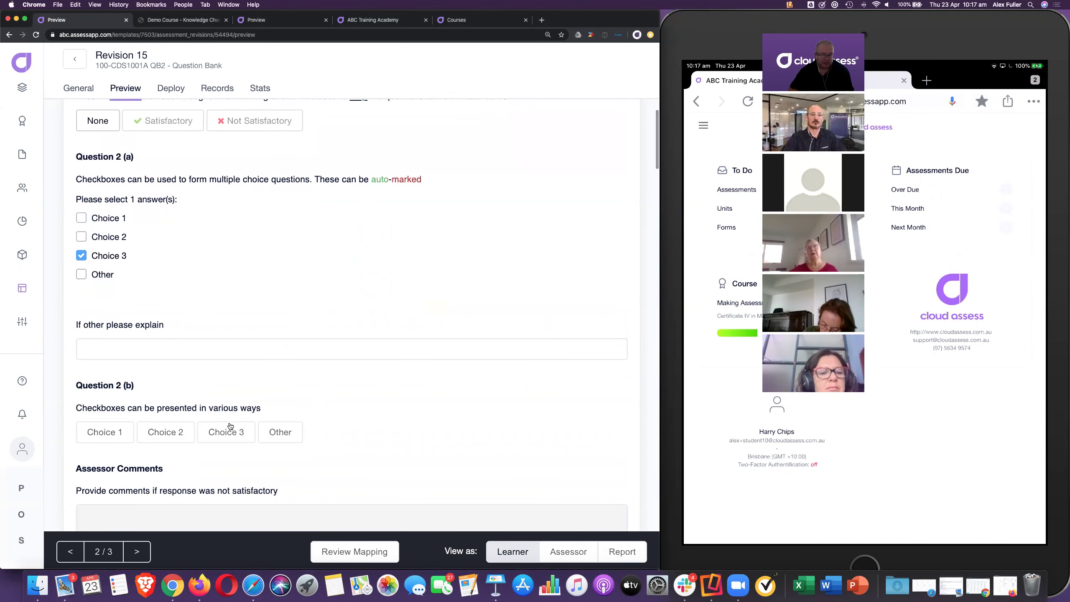
{"action": "left_click", "coordinate": [230, 426]}
- View Question 2 (b) as the Assessor to check its standard answer, and return to the Learner view
{"action": "scroll", "coordinate": [437, 416], "scroll_direction": "down", "scroll_amount": 4}
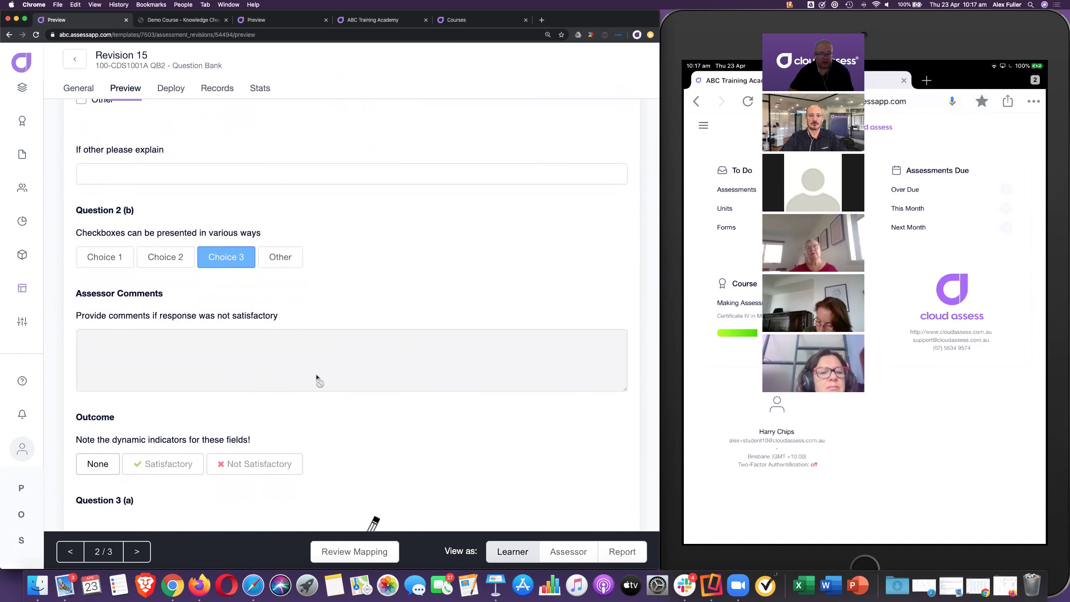
{"action": "left_click", "coordinate": [573, 554]}
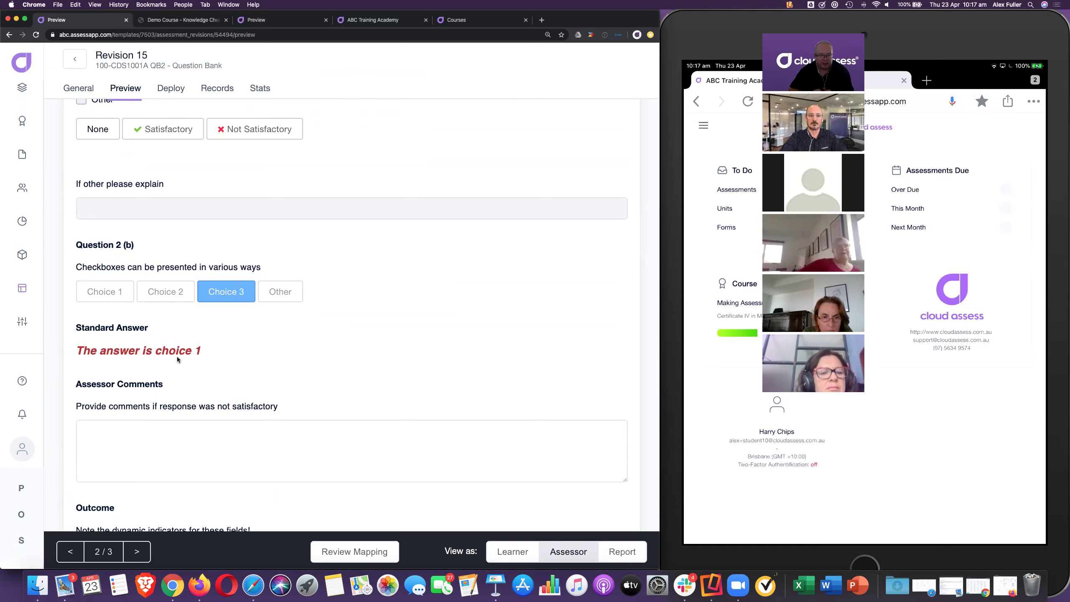
{"action": "left_click", "coordinate": [512, 551]}
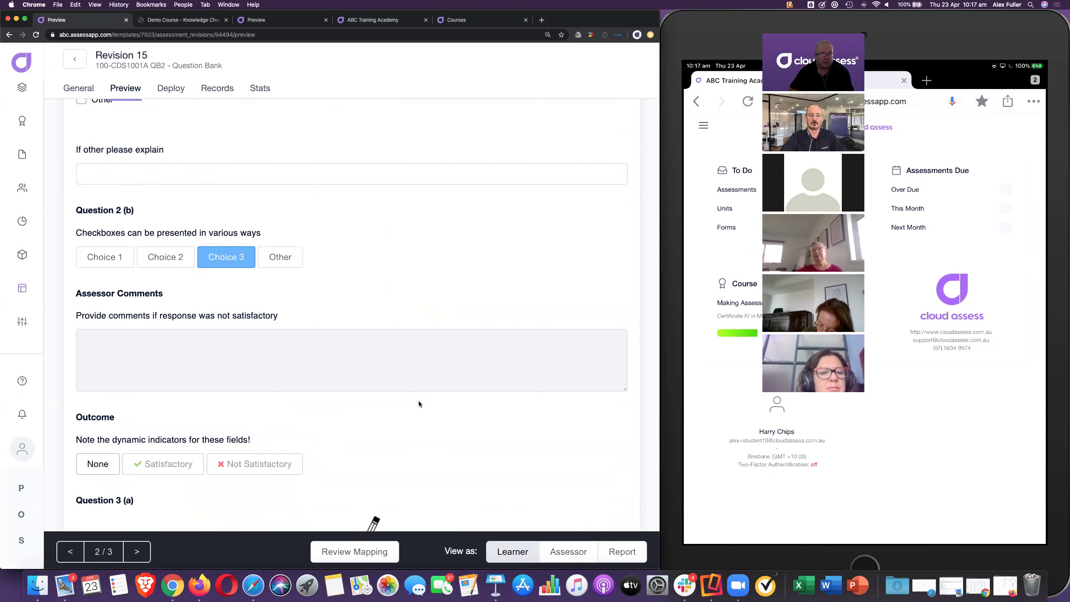
- Draw a black stick figure with a smiling face, arms and legs on Question 3 (a)'s sketch pad
{"action": "scroll", "coordinate": [419, 403], "scroll_direction": "down", "scroll_amount": 5}
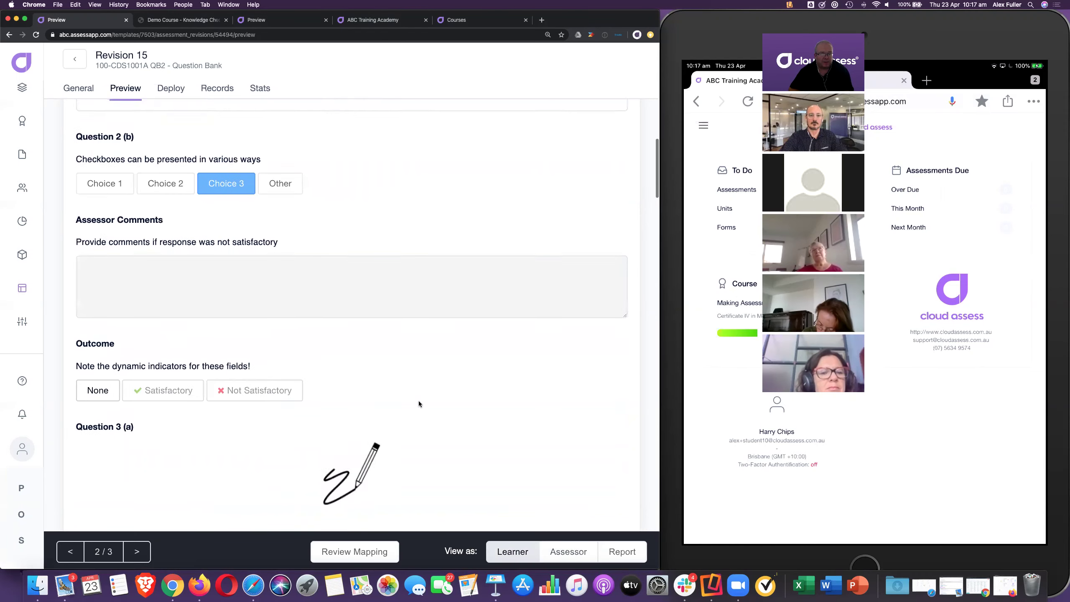
{"action": "scroll", "coordinate": [418, 403], "scroll_direction": "down", "scroll_amount": 10}
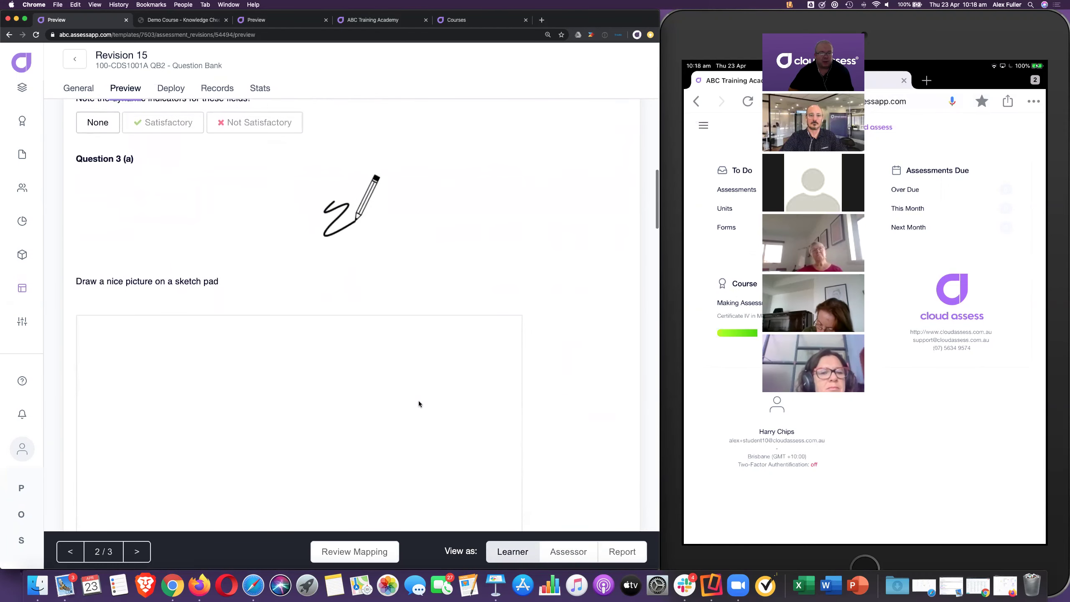
{"action": "scroll", "coordinate": [418, 403], "scroll_direction": "down", "scroll_amount": 3}
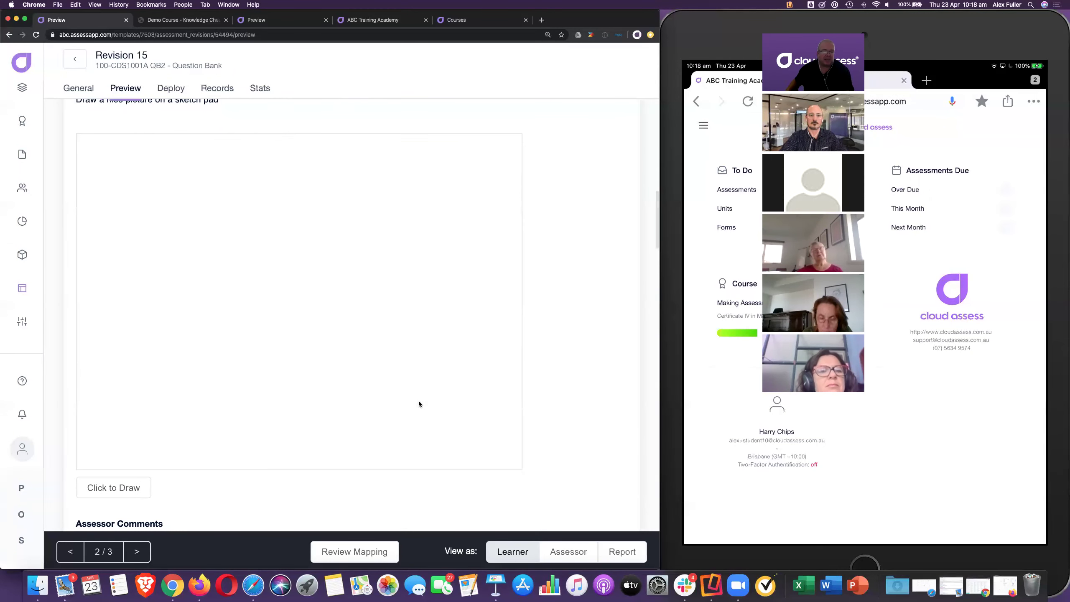
{"action": "left_click", "coordinate": [123, 487]}
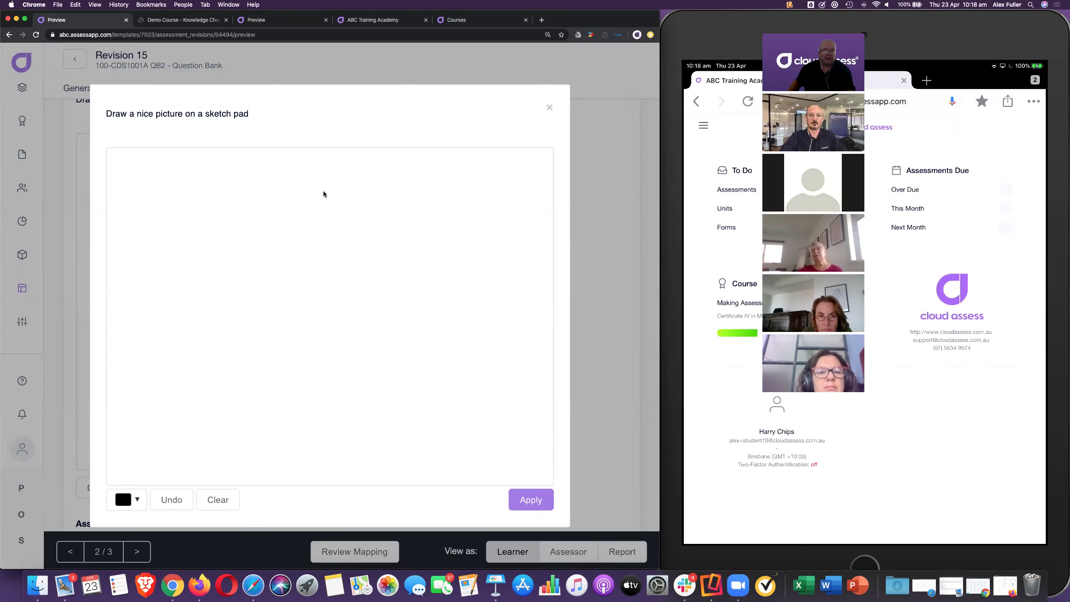
{"action": "mouse_move", "coordinate": [329, 265]}
{"action": "left_mouse_down"}
{"action": "mouse_move", "coordinate": [356, 221]}
{"action": "mouse_move", "coordinate": [328, 195]}
{"action": "left_mouse_up"}
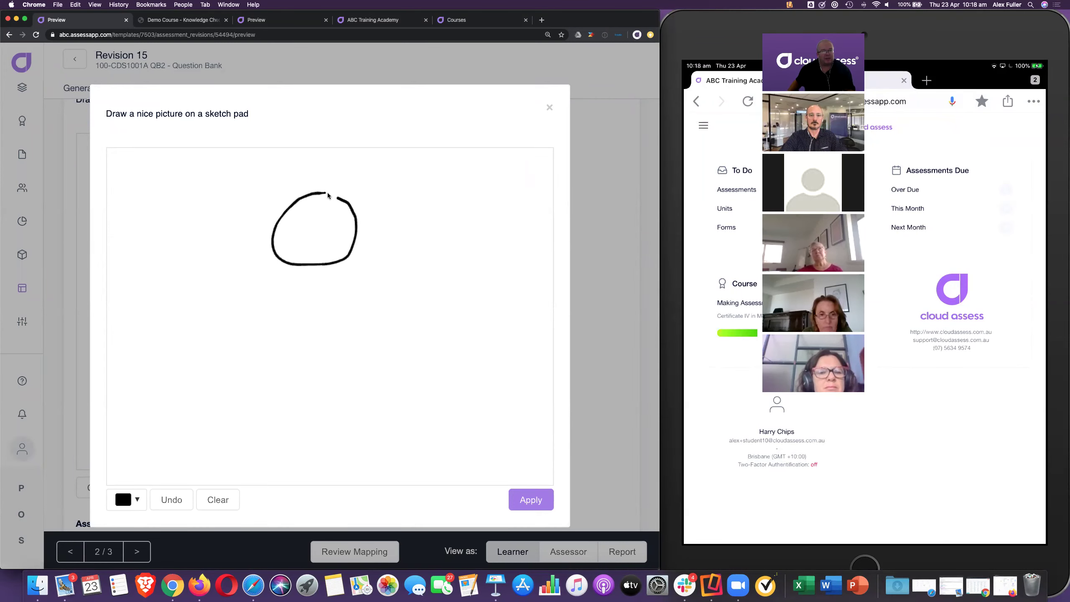
{"action": "mouse_move", "coordinate": [315, 265]}
{"action": "left_mouse_down"}
{"action": "mouse_move", "coordinate": [308, 389]}
{"action": "mouse_move", "coordinate": [254, 431]}
{"action": "left_mouse_up"}
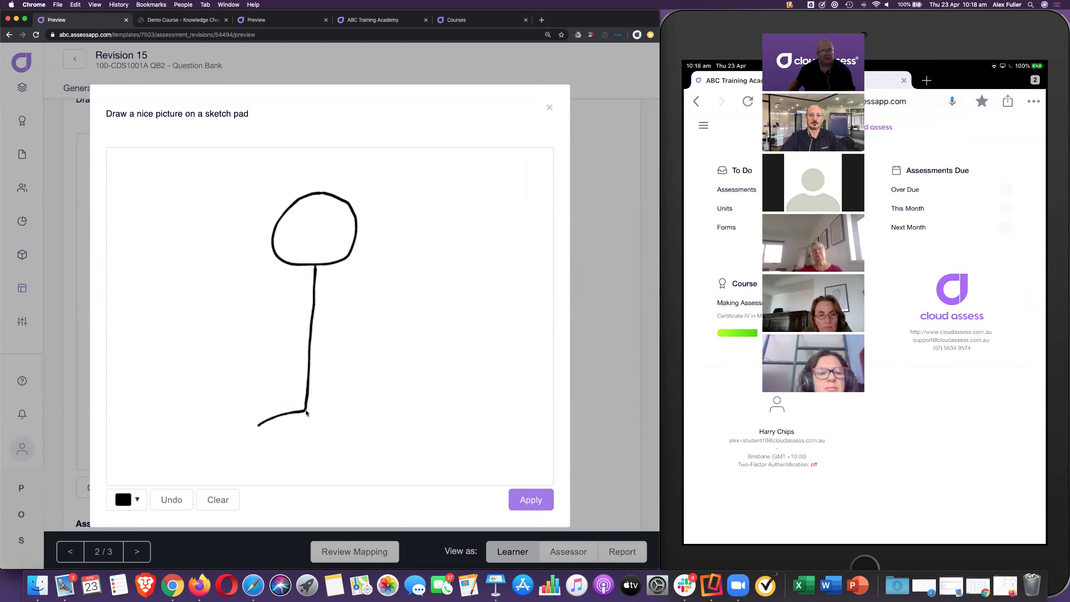
{"action": "left_click_drag", "start_coordinate": [310, 309], "coordinate": [256, 348]}
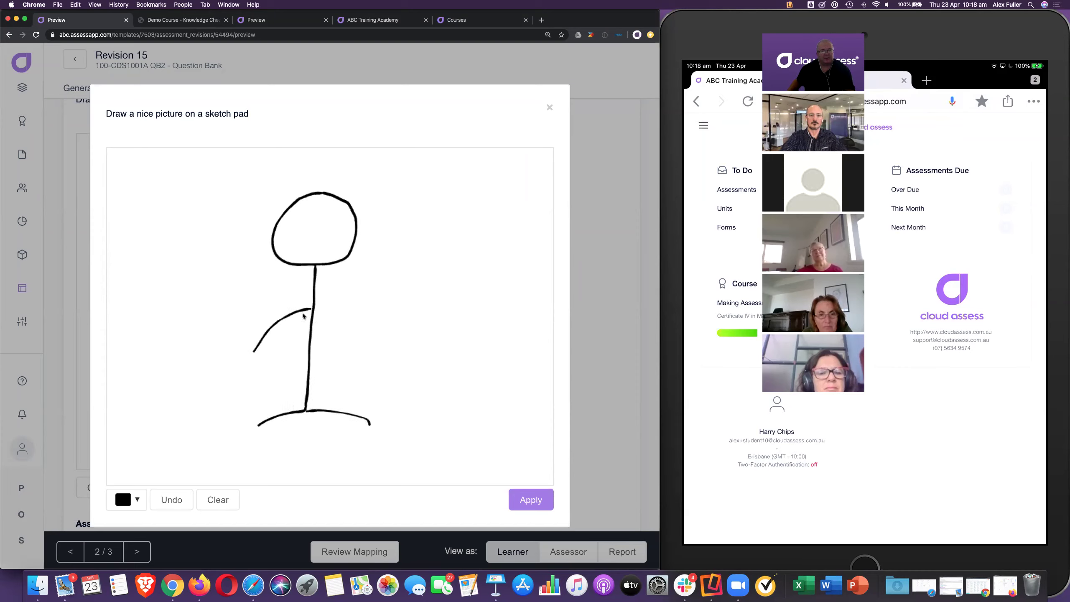
{"action": "mouse_move", "coordinate": [303, 239]}
{"action": "left_mouse_down"}
{"action": "mouse_move", "coordinate": [319, 251]}
{"action": "mouse_move", "coordinate": [323, 241]}
{"action": "left_mouse_up"}
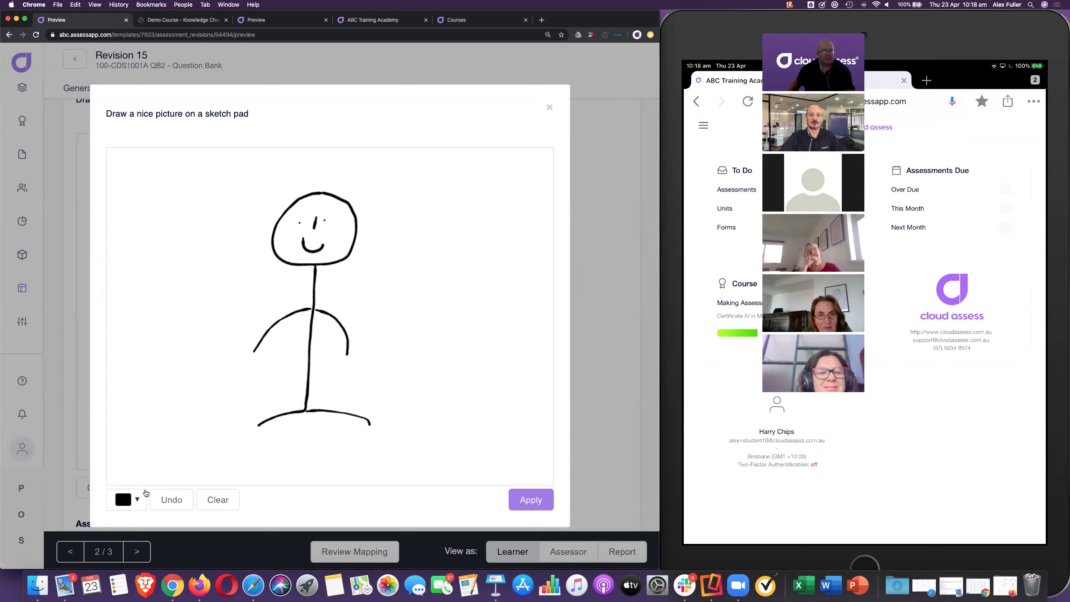
- Add a jagged green ground line beneath the stick figure and apply the sketch
{"action": "left_click", "coordinate": [134, 497]}
{"action": "left_click", "coordinate": [143, 524]}
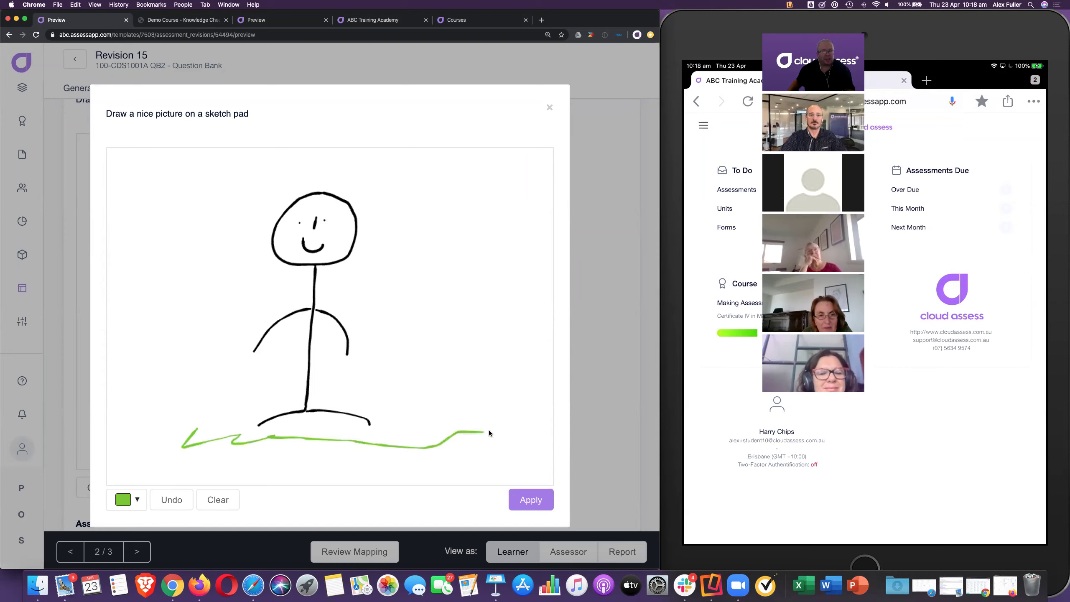
{"action": "left_click", "coordinate": [530, 500]}
- Open Question 3 (b)'s markup image for drawing and circle the worker's two shoes and lowered hand in black
{"action": "scroll", "coordinate": [339, 446], "scroll_direction": "down", "scroll_amount": 3}
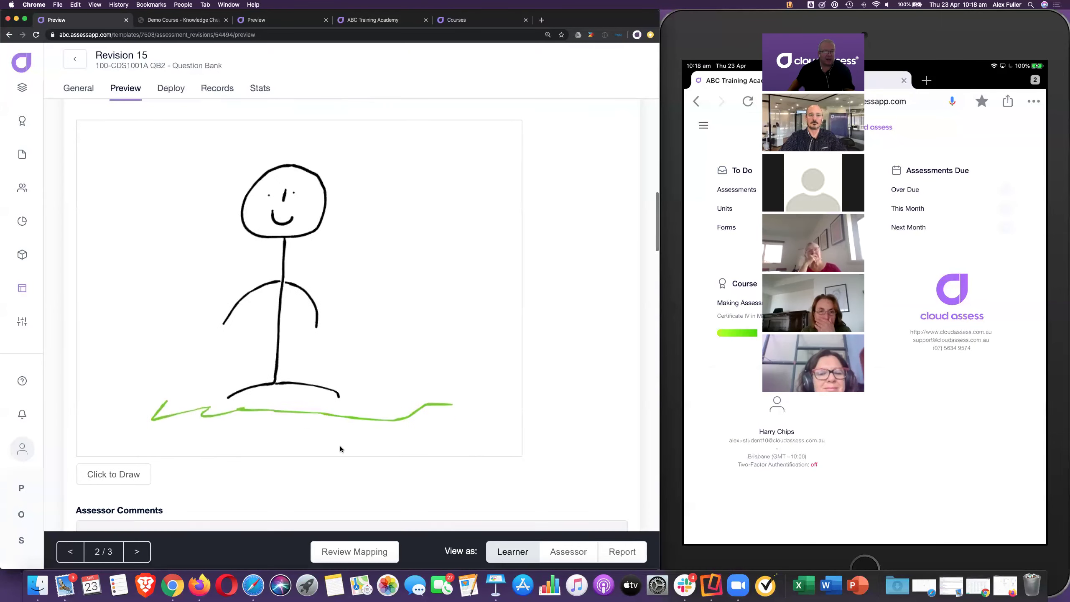
{"action": "scroll", "coordinate": [342, 449], "scroll_direction": "down", "scroll_amount": 5}
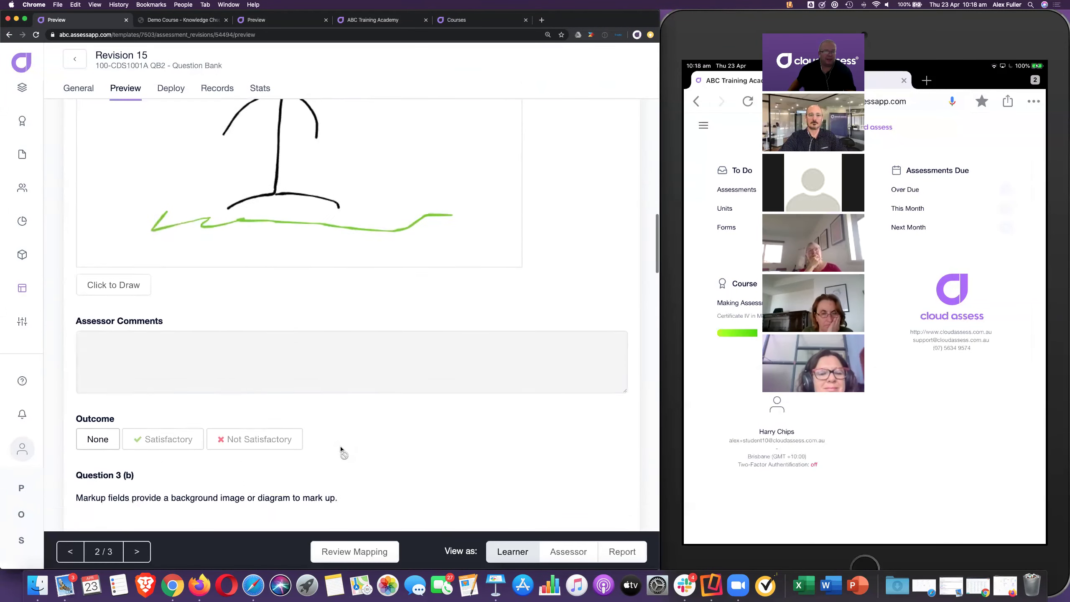
{"action": "scroll", "coordinate": [342, 449], "scroll_direction": "down", "scroll_amount": 8}
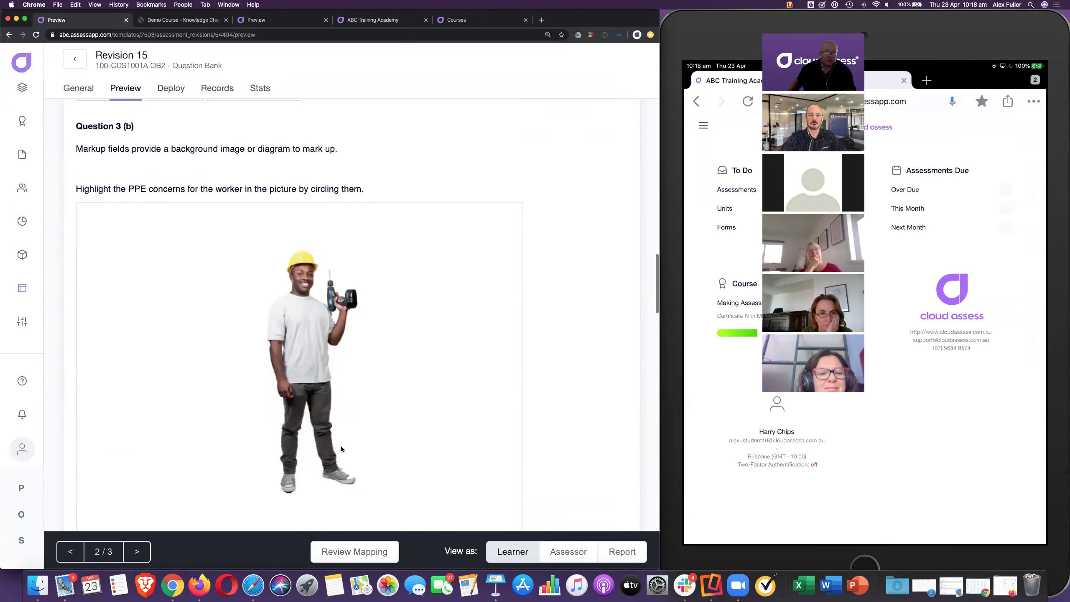
{"action": "scroll", "coordinate": [341, 446], "scroll_direction": "down", "scroll_amount": 2}
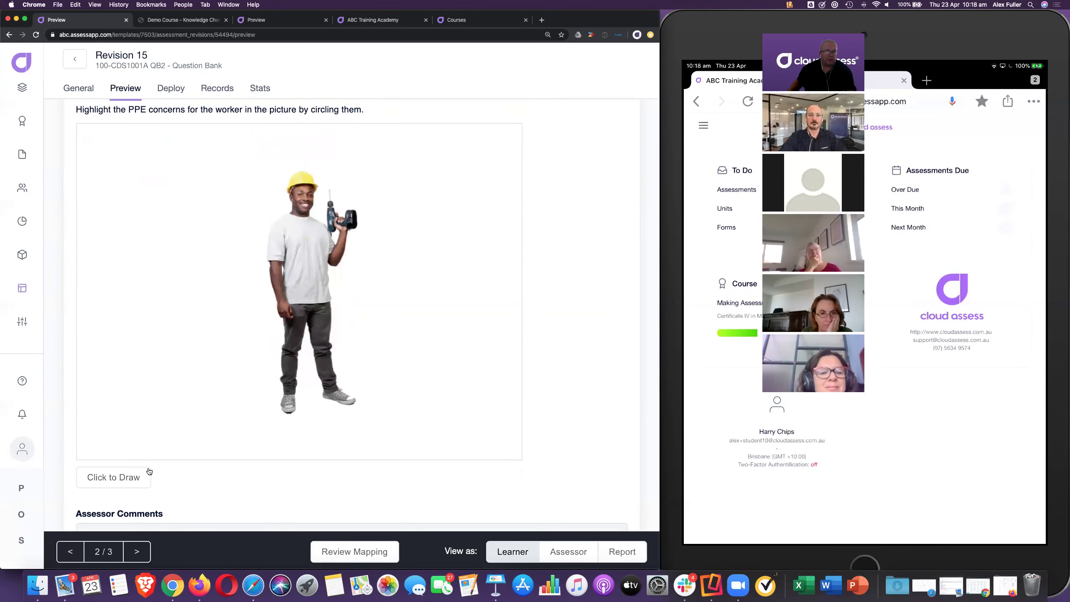
{"action": "left_click", "coordinate": [135, 478]}
{"action": "left_click_drag", "start_coordinate": [324, 421], "coordinate": [306, 427]}
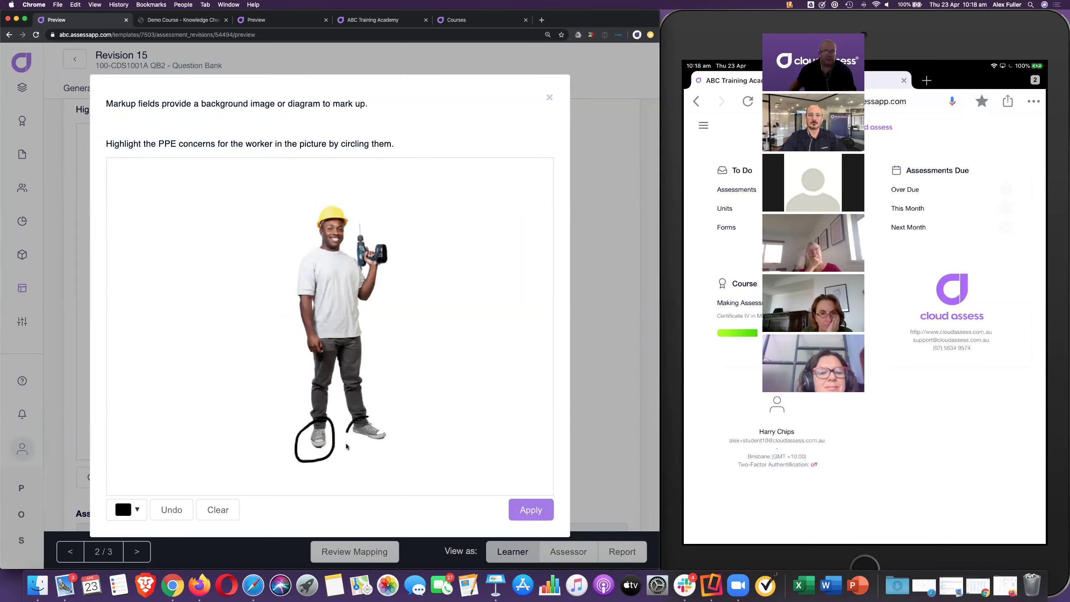
{"action": "mouse_move", "coordinate": [323, 335]}
{"action": "left_mouse_down"}
{"action": "mouse_move", "coordinate": [297, 337]}
{"action": "mouse_move", "coordinate": [330, 351]}
{"action": "left_mouse_up"}
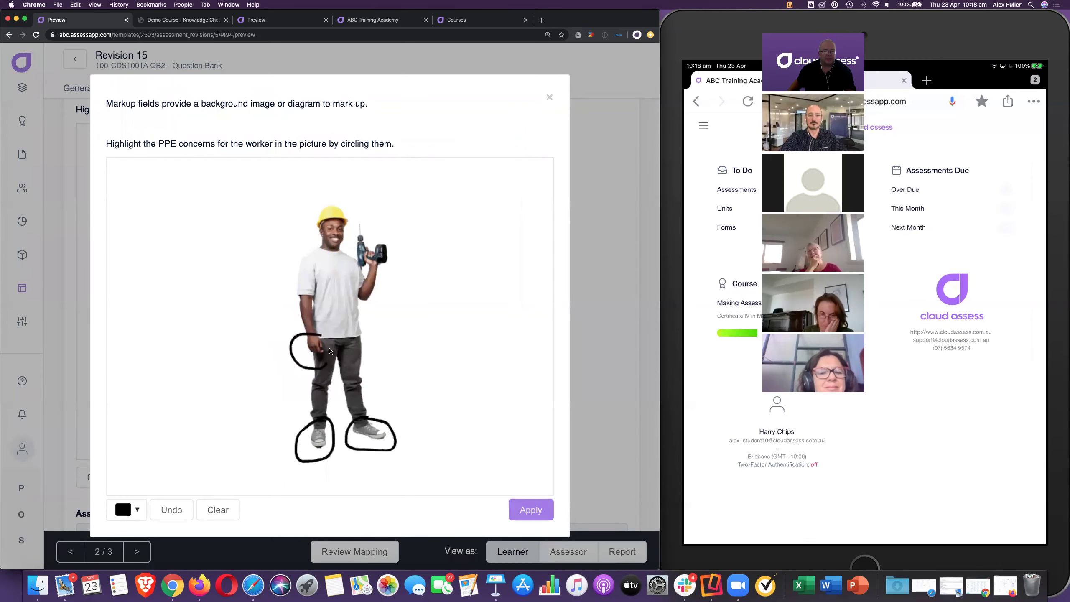
- Draw three horizontal red label lines in the blank area of the picture beside the worker
{"action": "left_click", "coordinate": [138, 510]}
{"action": "left_click", "coordinate": [122, 534]}
{"action": "left_click", "coordinate": [140, 390]}
{"action": "left_click_drag", "start_coordinate": [150, 390], "coordinate": [230, 397]}
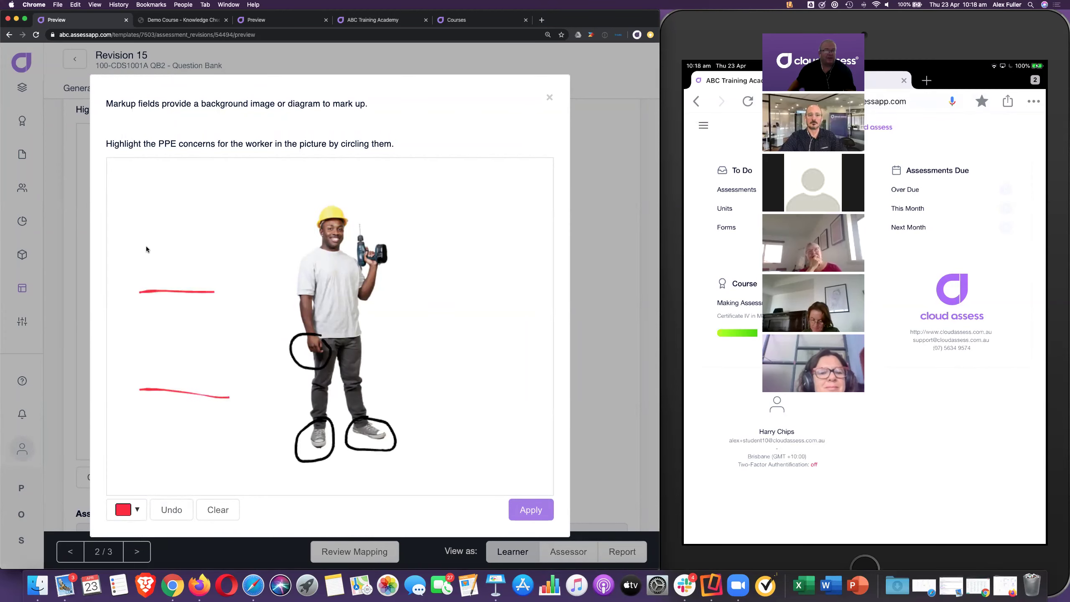
{"action": "left_click_drag", "start_coordinate": [129, 235], "coordinate": [215, 231]}
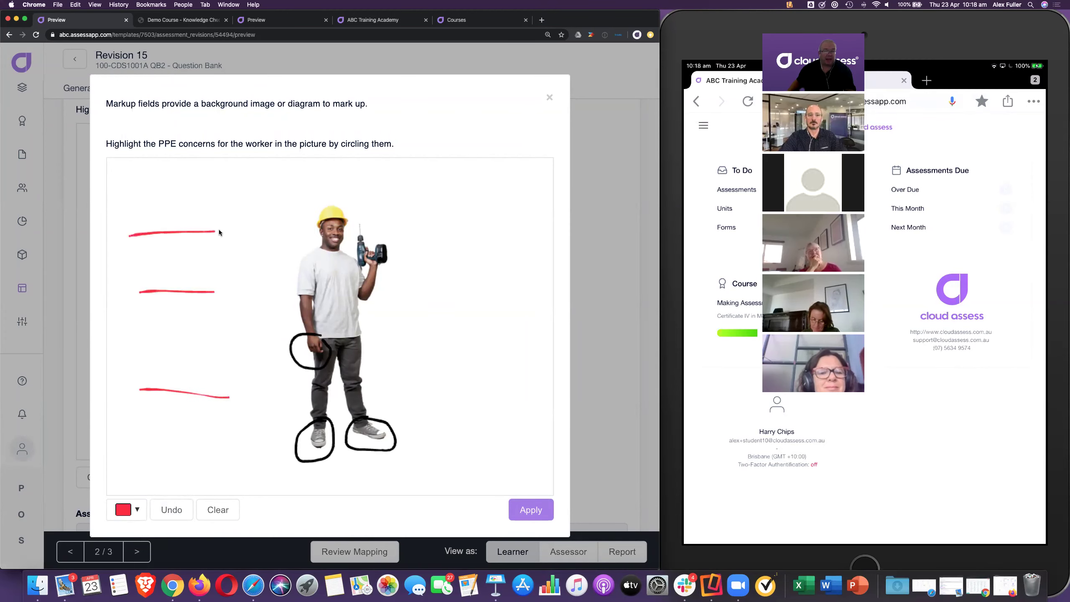
- Connect the middle red line to the helmet and the upper one to the circled hand in blue, and apply the markup
{"action": "left_click", "coordinate": [139, 510]}
{"action": "left_click", "coordinate": [128, 533]}
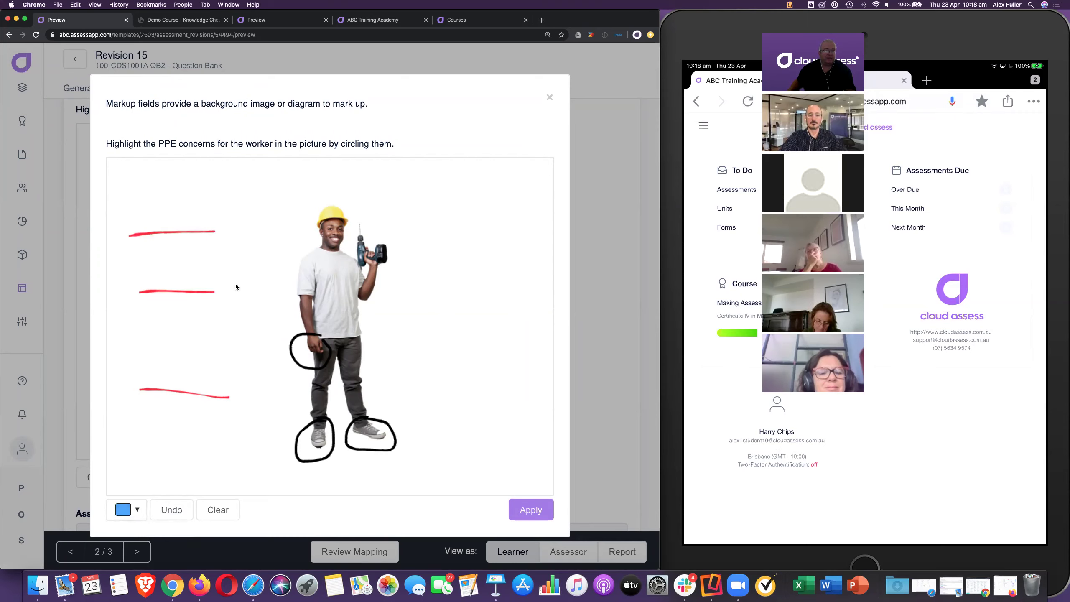
{"action": "mouse_move", "coordinate": [219, 289]}
{"action": "left_mouse_down"}
{"action": "mouse_move", "coordinate": [258, 214]}
{"action": "mouse_move", "coordinate": [330, 219]}
{"action": "left_mouse_up"}
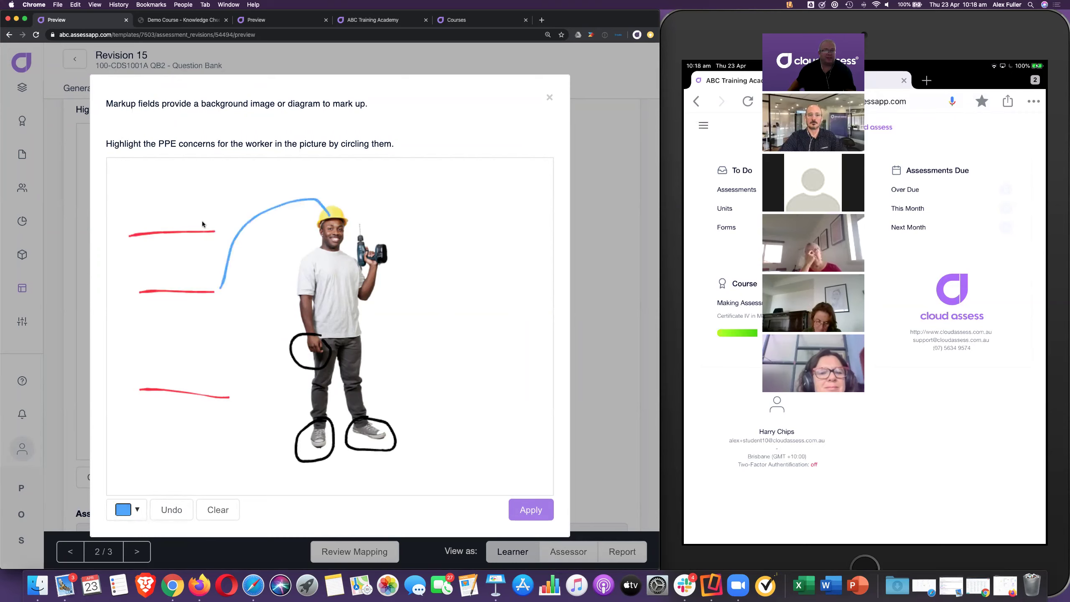
{"action": "left_click_drag", "start_coordinate": [224, 221], "coordinate": [257, 345]}
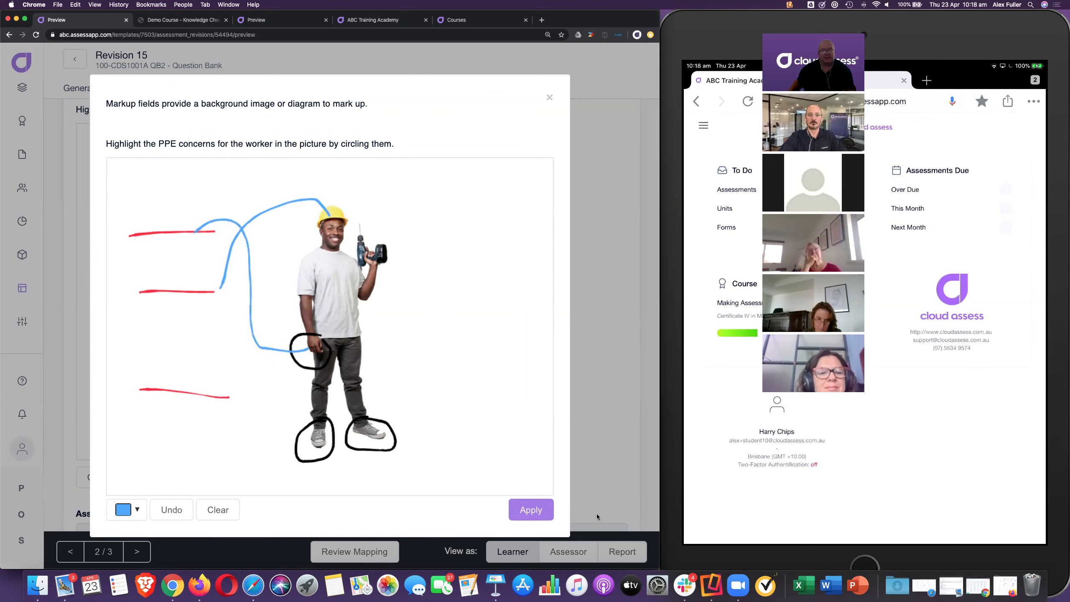
{"action": "left_click", "coordinate": [518, 510]}
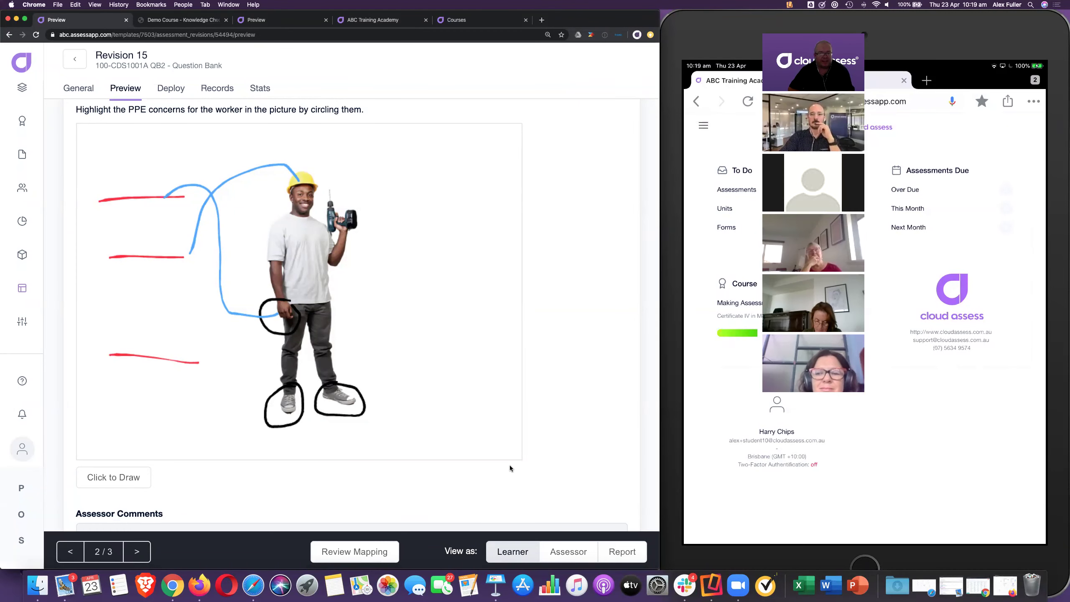
- Fill in Question 4's table with "the" and "answer", set the date to 23/04/2020 and tick the Completed checkbox
{"action": "scroll", "coordinate": [509, 465], "scroll_direction": "down", "scroll_amount": 3}
{"action": "scroll", "coordinate": [510, 468], "scroll_direction": "down", "scroll_amount": 15}
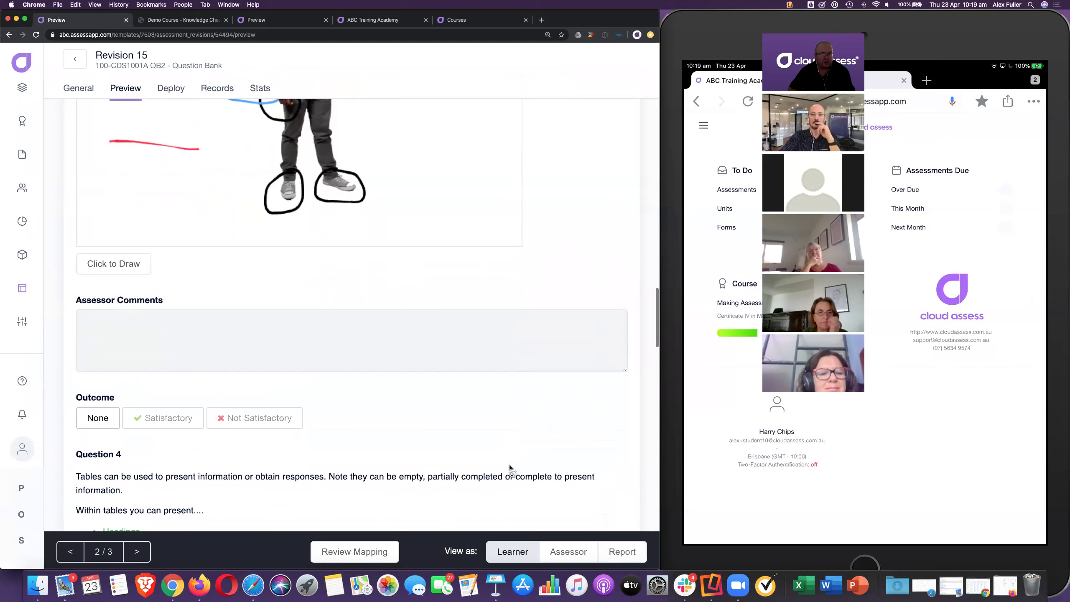
{"action": "scroll", "coordinate": [510, 465], "scroll_direction": "down", "scroll_amount": 5}
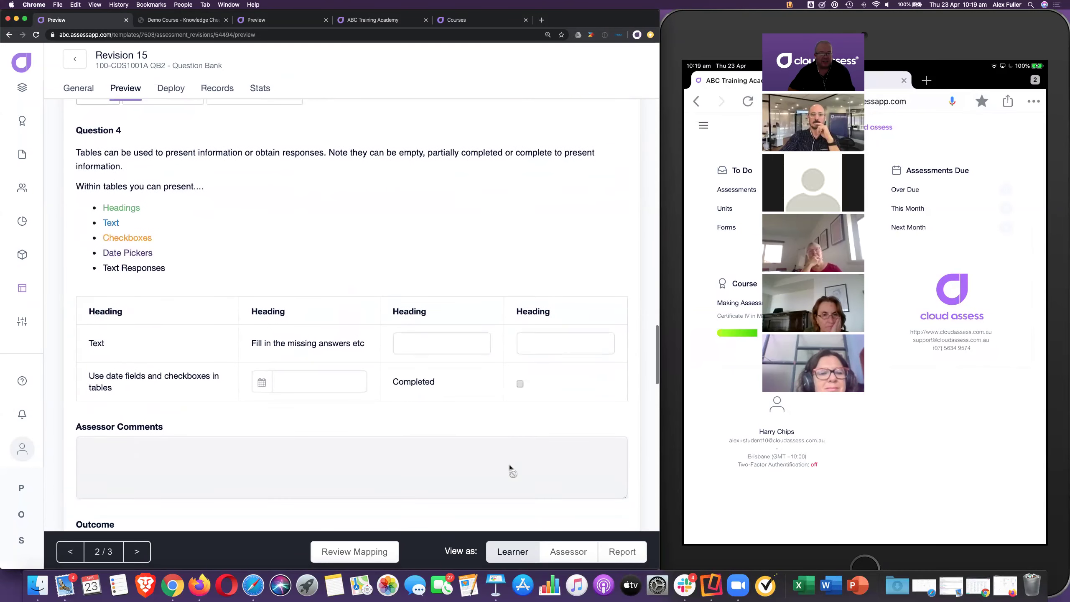
{"action": "left_click", "coordinate": [420, 336]}
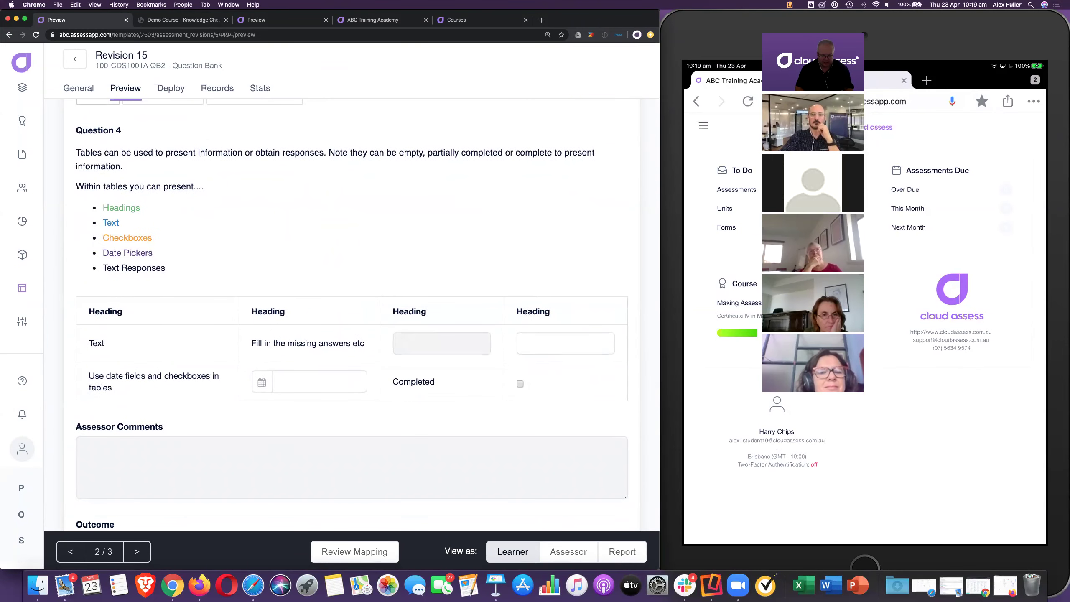
{"action": "left_click", "coordinate": [560, 339]}
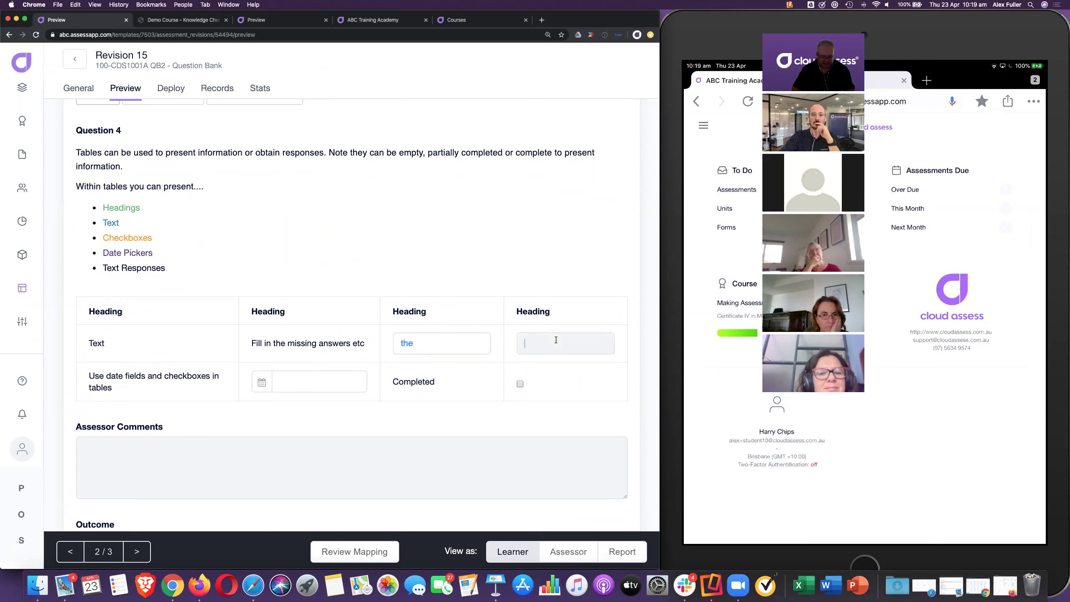
{"action": "left_click", "coordinate": [331, 386]}
{"action": "left_click", "coordinate": [374, 285]}
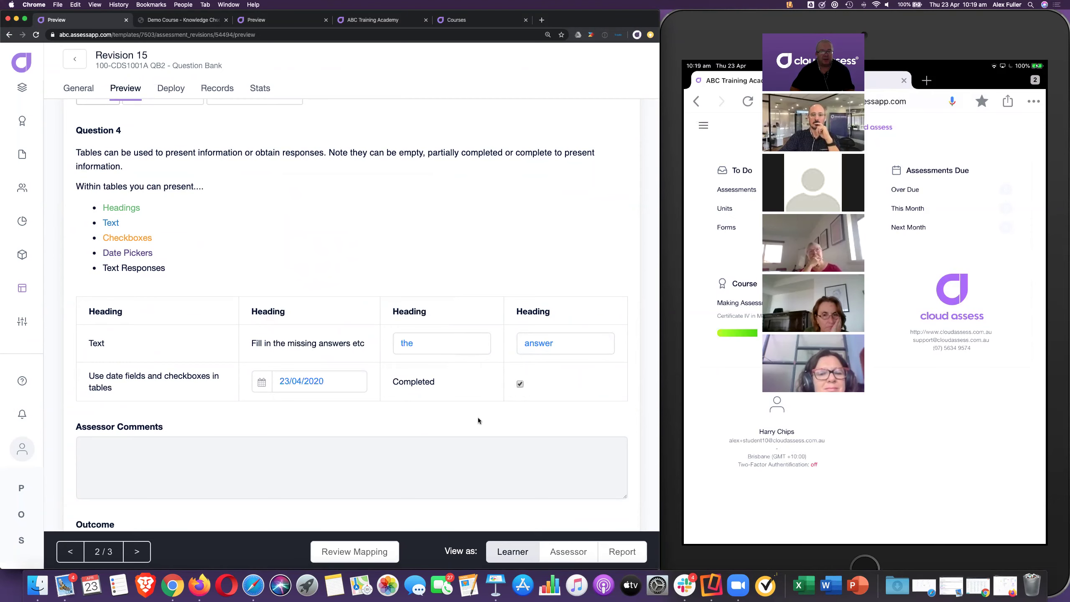
- Choose Red as the favourite in Question 6's drop-down list
{"action": "scroll", "coordinate": [478, 419], "scroll_direction": "down", "scroll_amount": 4}
{"action": "scroll", "coordinate": [478, 420], "scroll_direction": "down", "scroll_amount": 3}
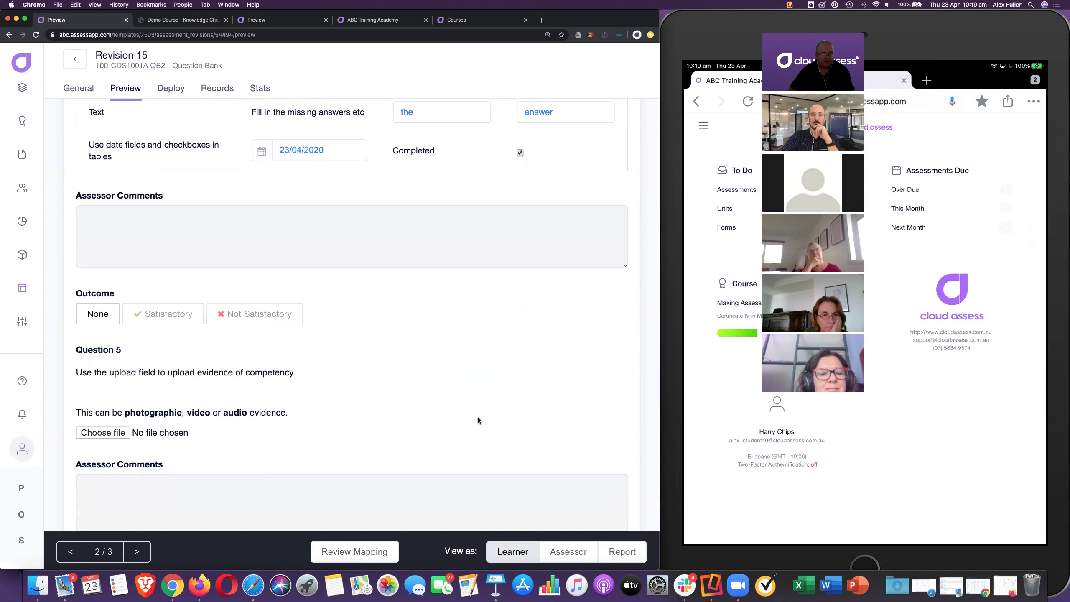
{"action": "scroll", "coordinate": [478, 420], "scroll_direction": "down", "scroll_amount": 3}
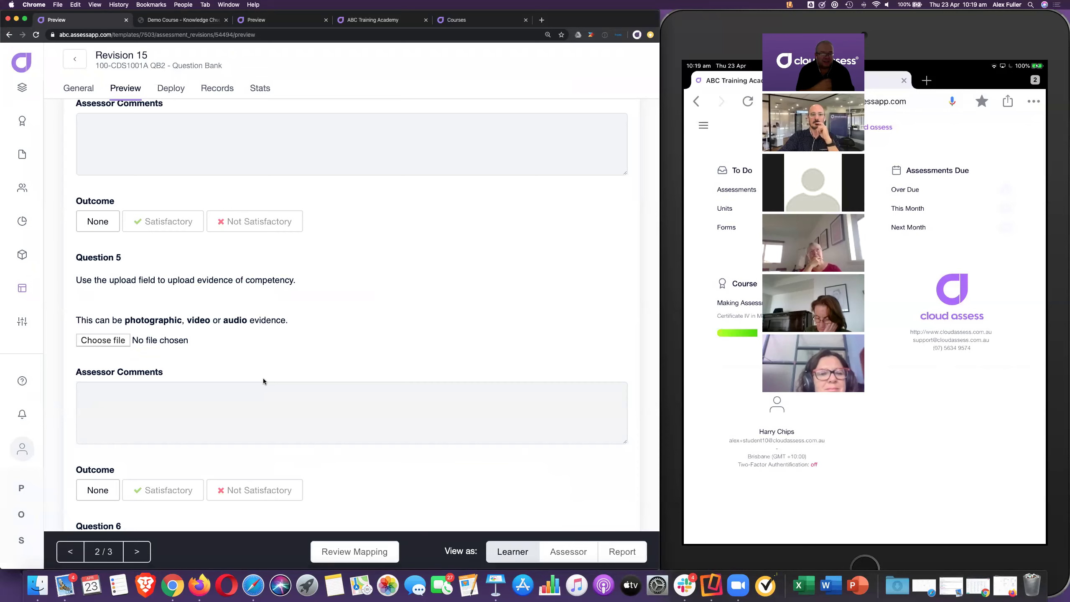
{"action": "scroll", "coordinate": [263, 380], "scroll_direction": "down", "scroll_amount": 1}
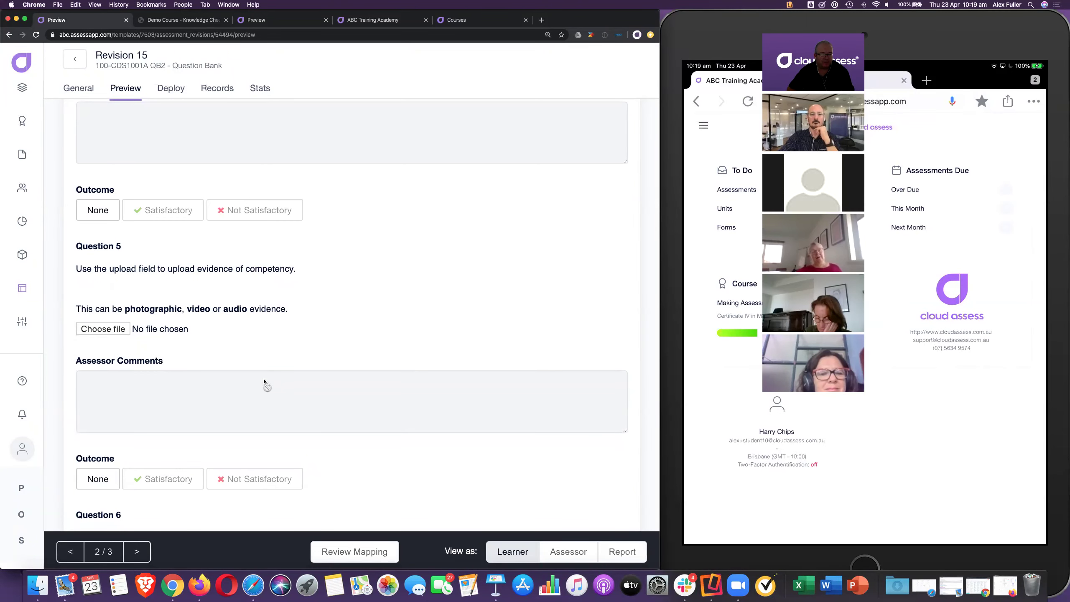
{"action": "scroll", "coordinate": [265, 381], "scroll_direction": "down", "scroll_amount": 5}
{"action": "scroll", "coordinate": [262, 378], "scroll_direction": "down", "scroll_amount": 5}
{"action": "left_click", "coordinate": [264, 348]}
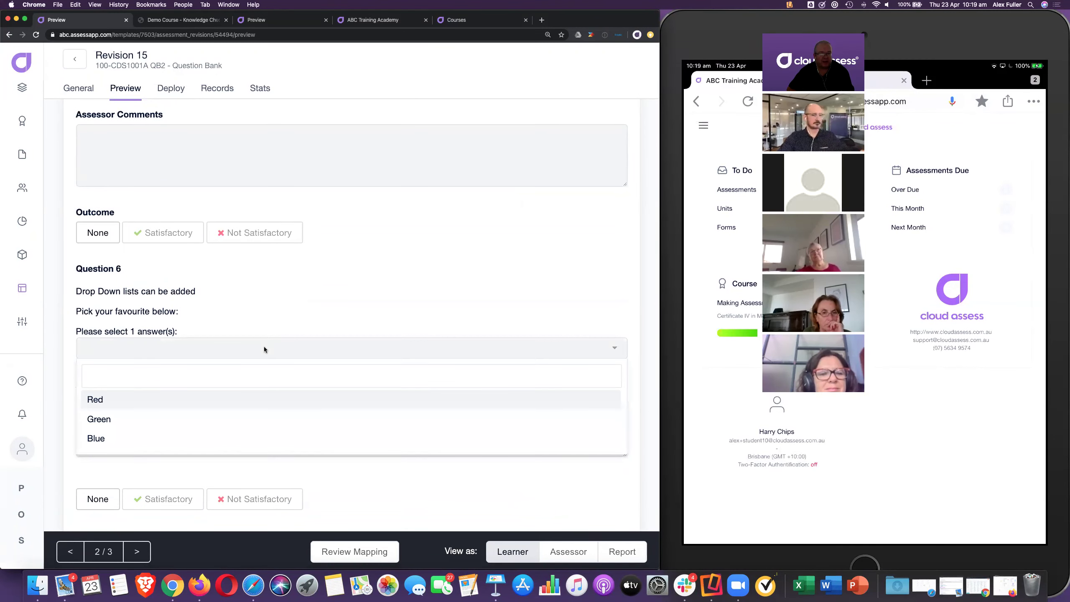
{"action": "left_click", "coordinate": [242, 405]}
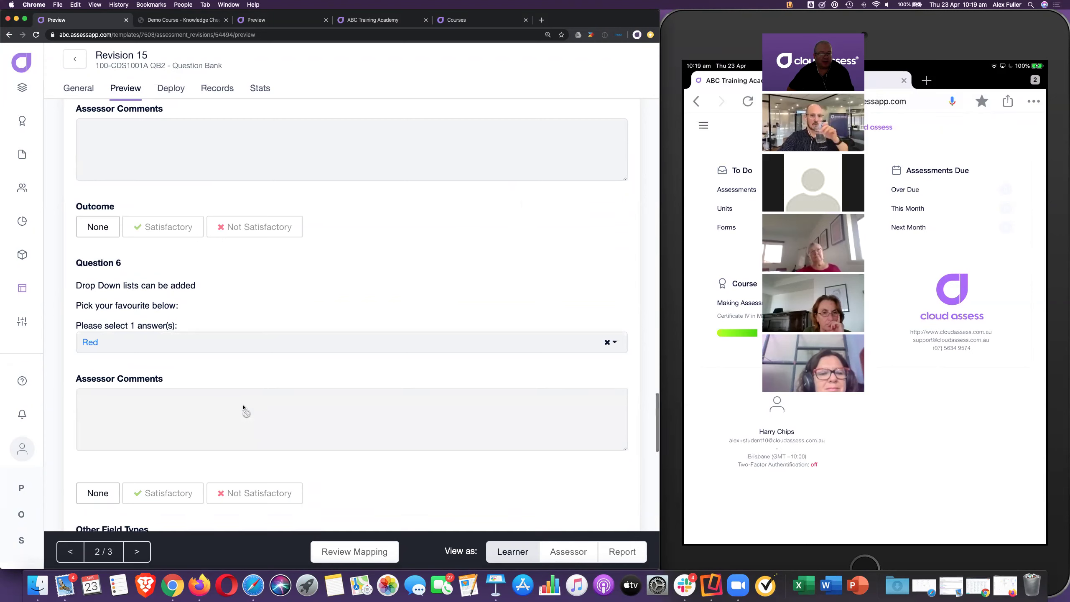
- Play the embedded video in the Attachment section under Other Field Types
{"action": "scroll", "coordinate": [243, 407], "scroll_direction": "down", "scroll_amount": 4}
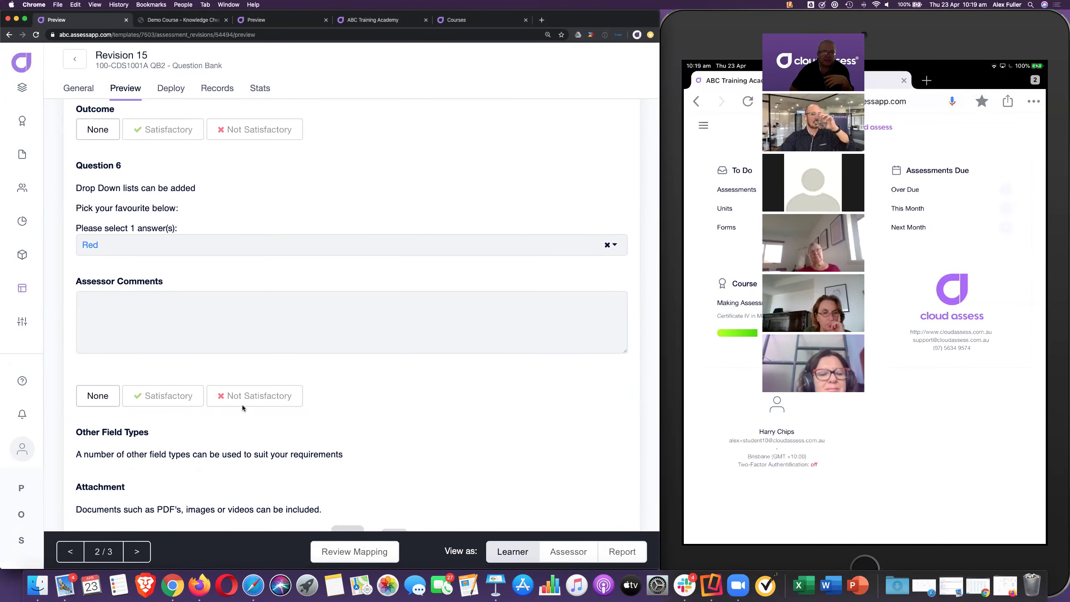
{"action": "scroll", "coordinate": [242, 407], "scroll_direction": "down", "scroll_amount": 7}
{"action": "scroll", "coordinate": [243, 407], "scroll_direction": "down", "scroll_amount": 1}
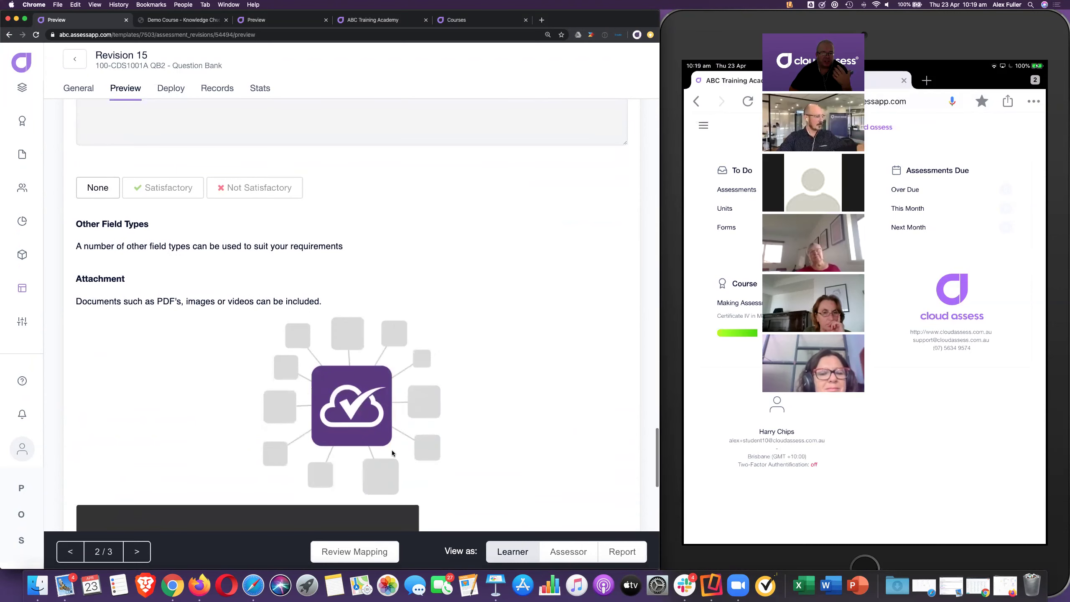
{"action": "scroll", "coordinate": [391, 450], "scroll_direction": "down", "scroll_amount": 10}
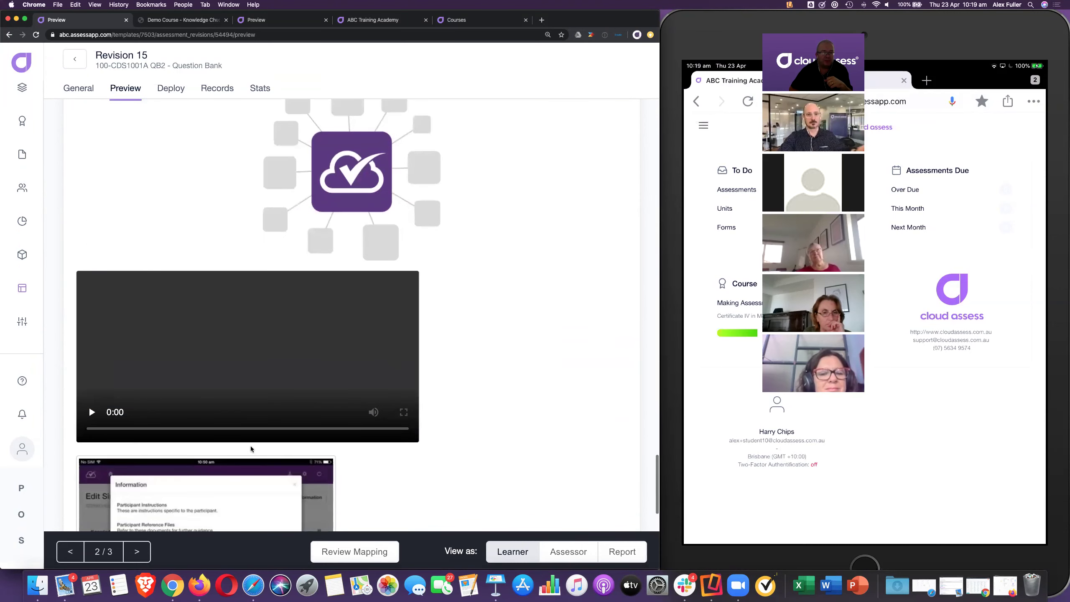
{"action": "left_click", "coordinate": [90, 412]}
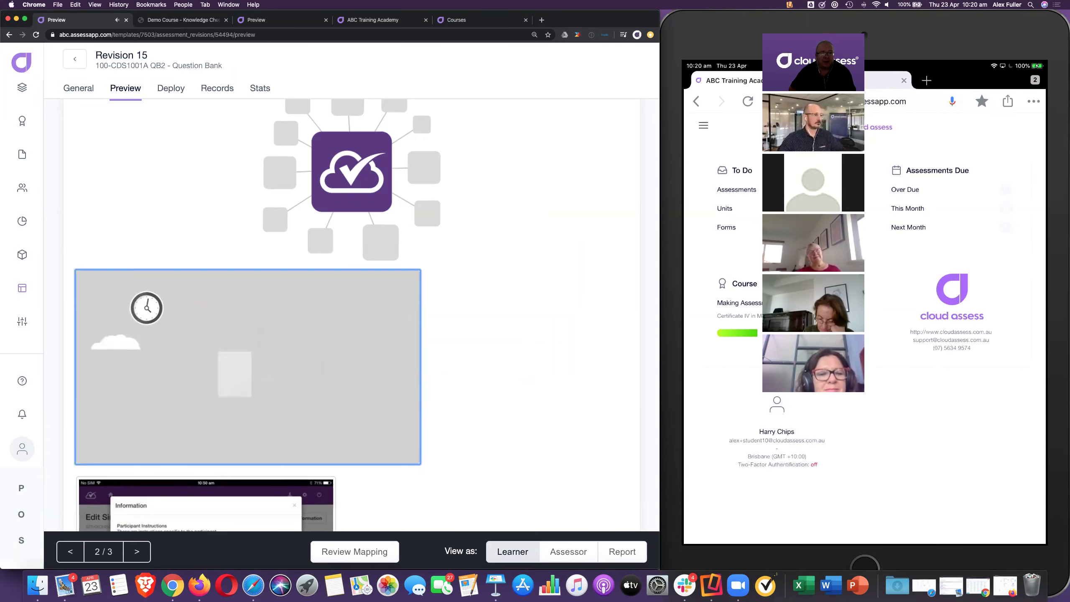
- Switch to the Demo Course's Knowledge Check 3 and view the Sydney Opera House, Harbour Bridge and Sydney Harbour hotspot cards, closing the last one
{"action": "left_click", "coordinate": [183, 21]}
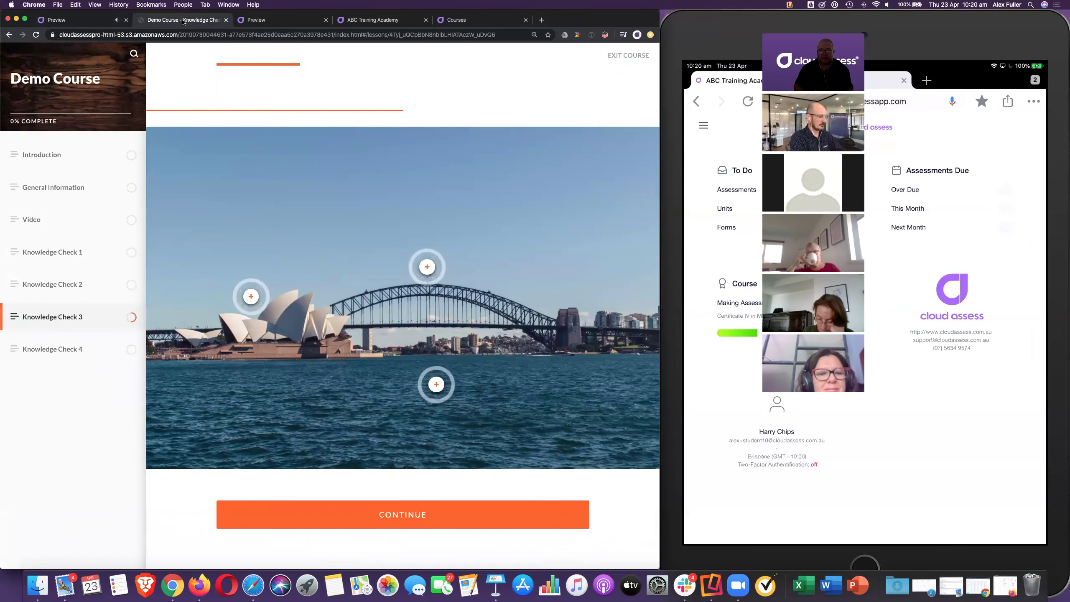
{"action": "left_click", "coordinate": [251, 298]}
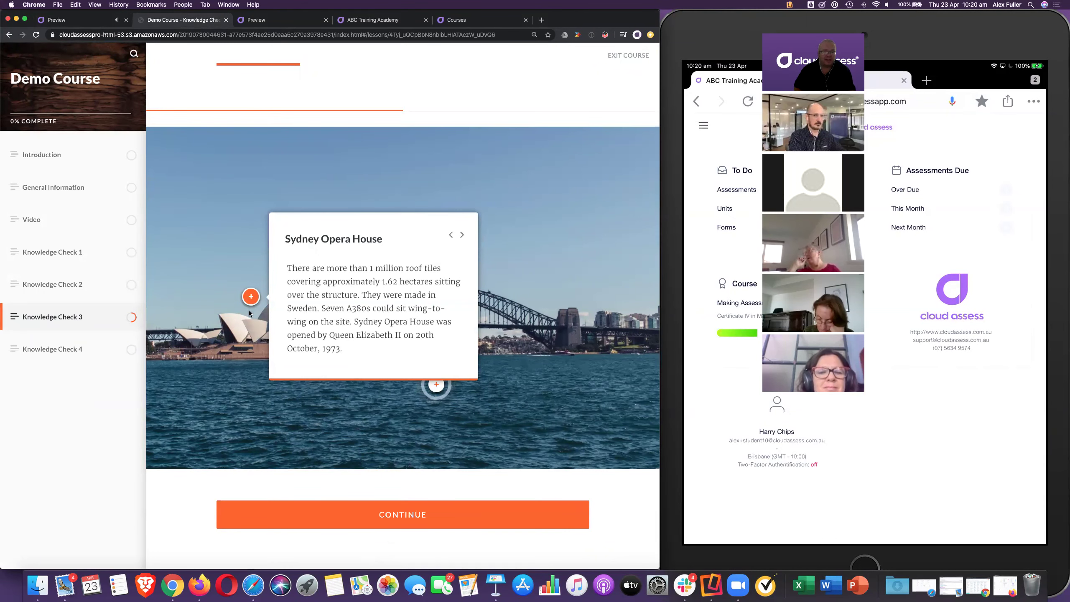
{"action": "left_click", "coordinate": [251, 297]}
{"action": "left_click", "coordinate": [432, 268]}
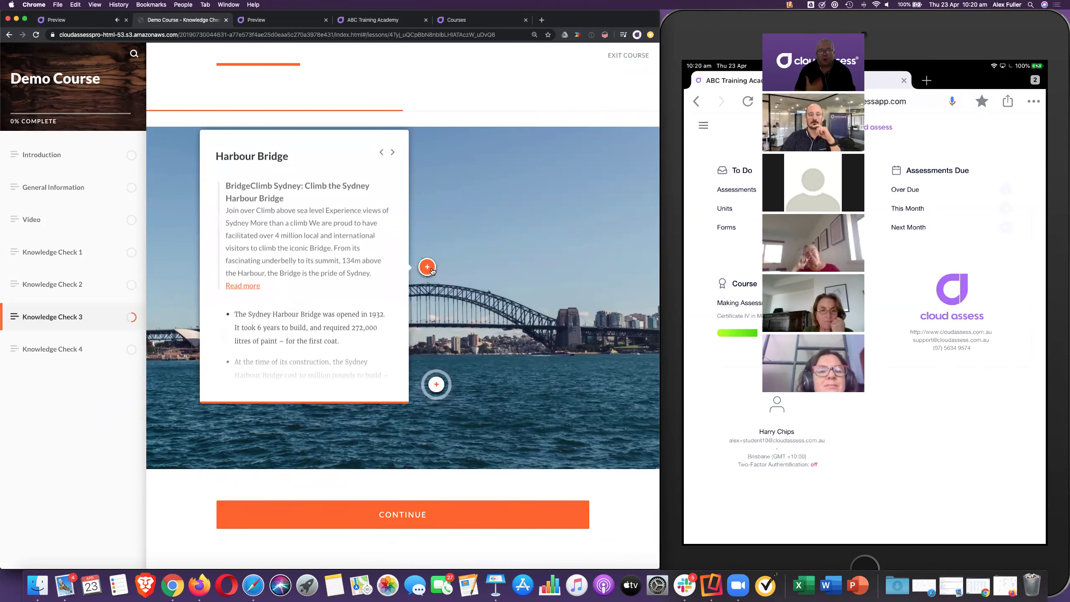
{"action": "left_click", "coordinate": [436, 384]}
{"action": "scroll", "coordinate": [328, 350], "scroll_direction": "down", "scroll_amount": 2}
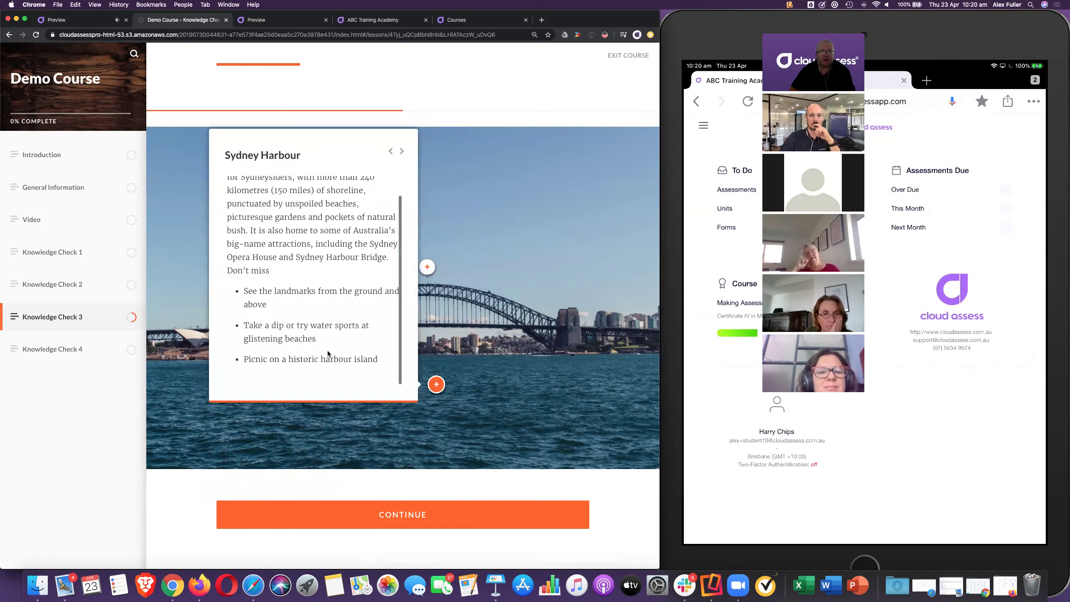
{"action": "left_click", "coordinate": [294, 182]}
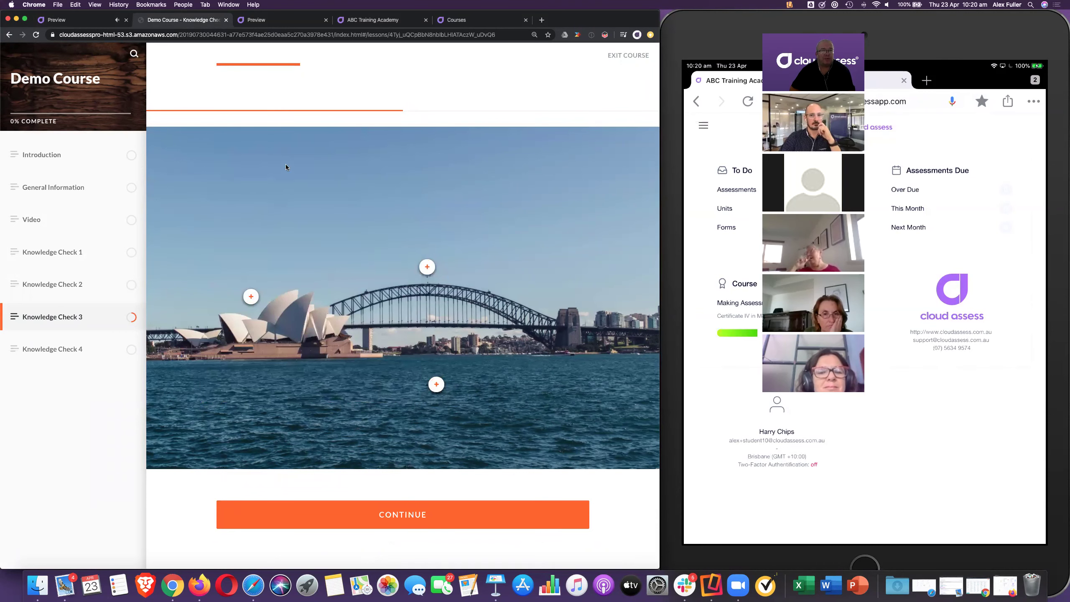
- Switch to the Practical Observation preview and tick all six criteria in the Task Observation Checklist
{"action": "left_click", "coordinate": [262, 21]}
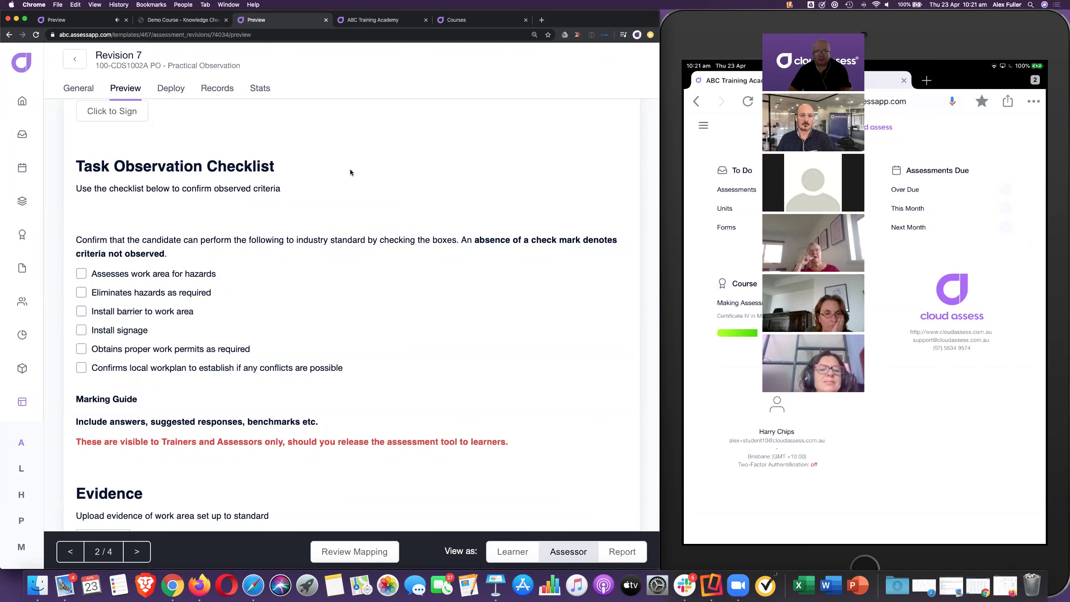
{"action": "left_click", "coordinate": [200, 279]}
{"action": "left_click", "coordinate": [200, 295]}
{"action": "left_click", "coordinate": [183, 313]}
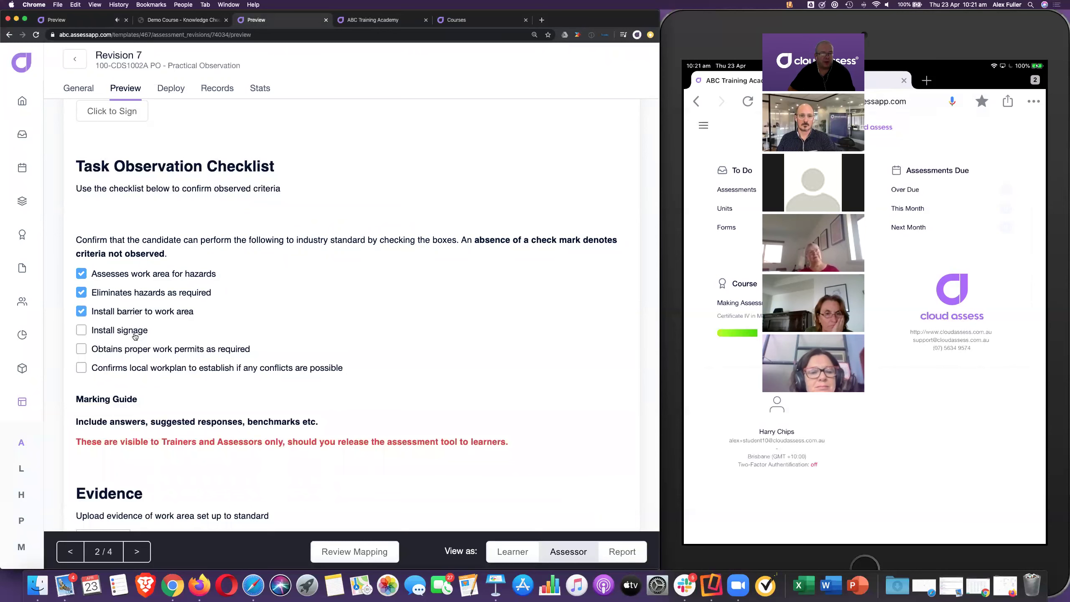
{"action": "left_click", "coordinate": [174, 352]}
{"action": "left_click", "coordinate": [225, 369]}
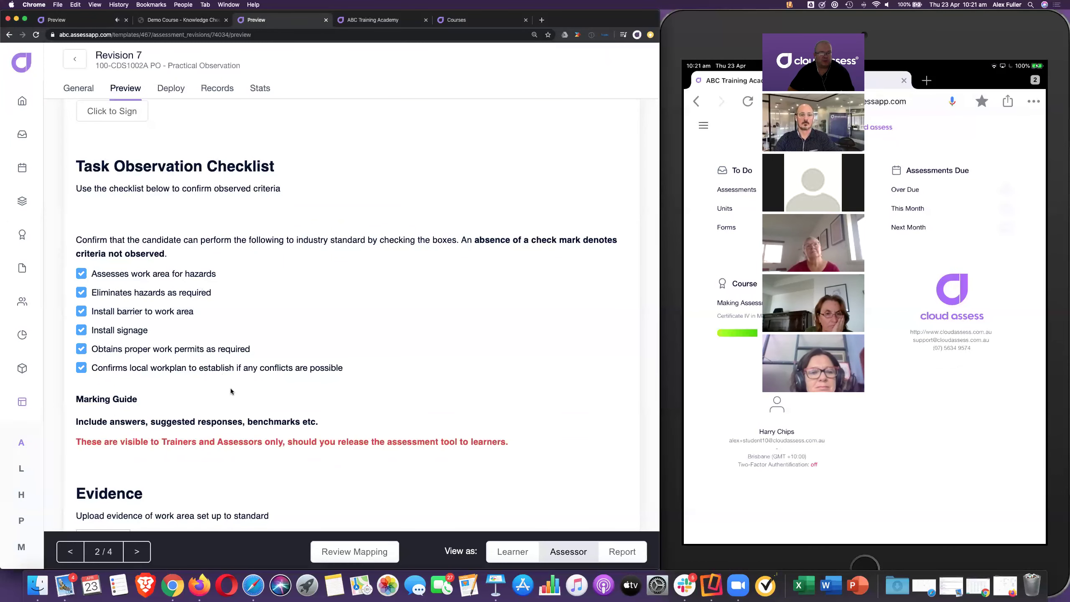
- Confirm in the Evidence section that the evidence clearly shows the risk mitigation process used and the barricaded area
{"action": "scroll", "coordinate": [231, 391], "scroll_direction": "down", "scroll_amount": 3}
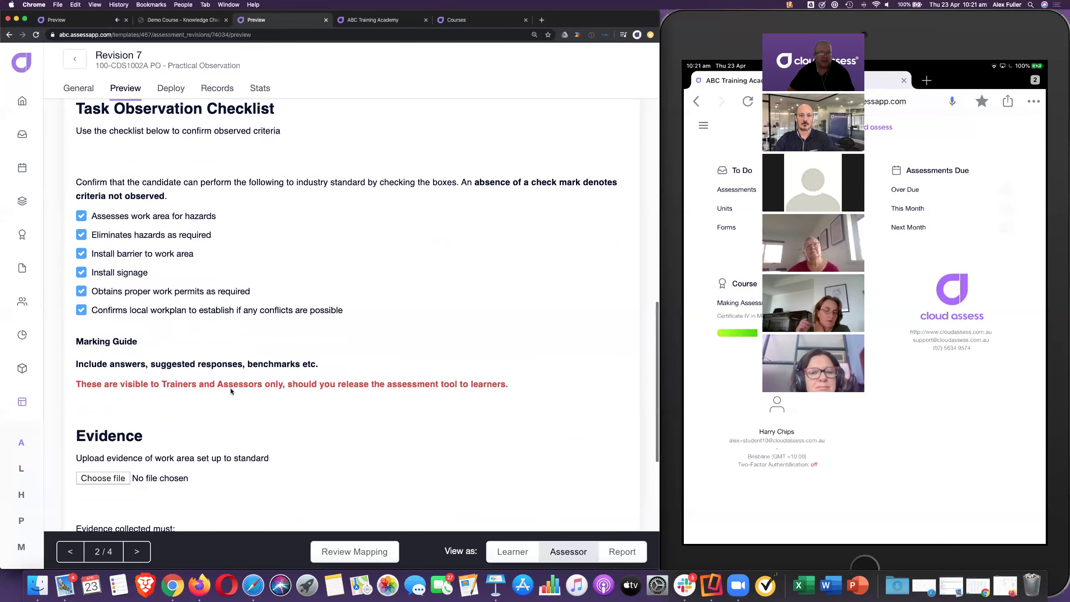
{"action": "scroll", "coordinate": [256, 405], "scroll_direction": "down", "scroll_amount": 2}
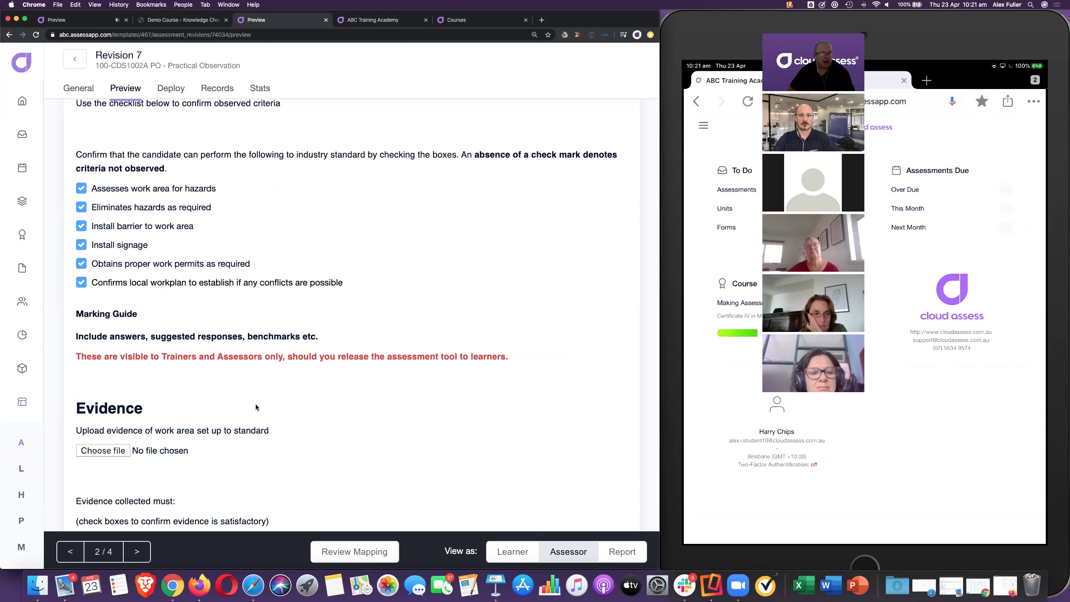
{"action": "scroll", "coordinate": [255, 407], "scroll_direction": "down", "scroll_amount": 3}
{"action": "scroll", "coordinate": [224, 405], "scroll_direction": "down", "scroll_amount": 4}
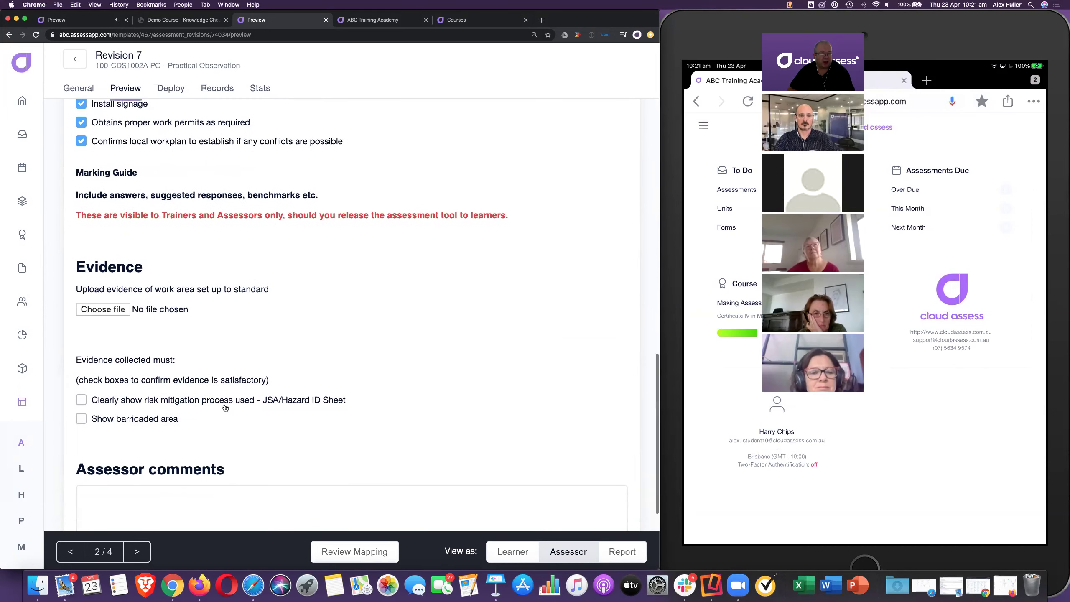
{"action": "left_click", "coordinate": [183, 399]}
{"action": "left_click", "coordinate": [162, 419]}
- Enter "Feedback" as the assessor comments and mark the Task 1 Outcome as Satisfactory
{"action": "scroll", "coordinate": [250, 420], "scroll_direction": "down", "scroll_amount": 5}
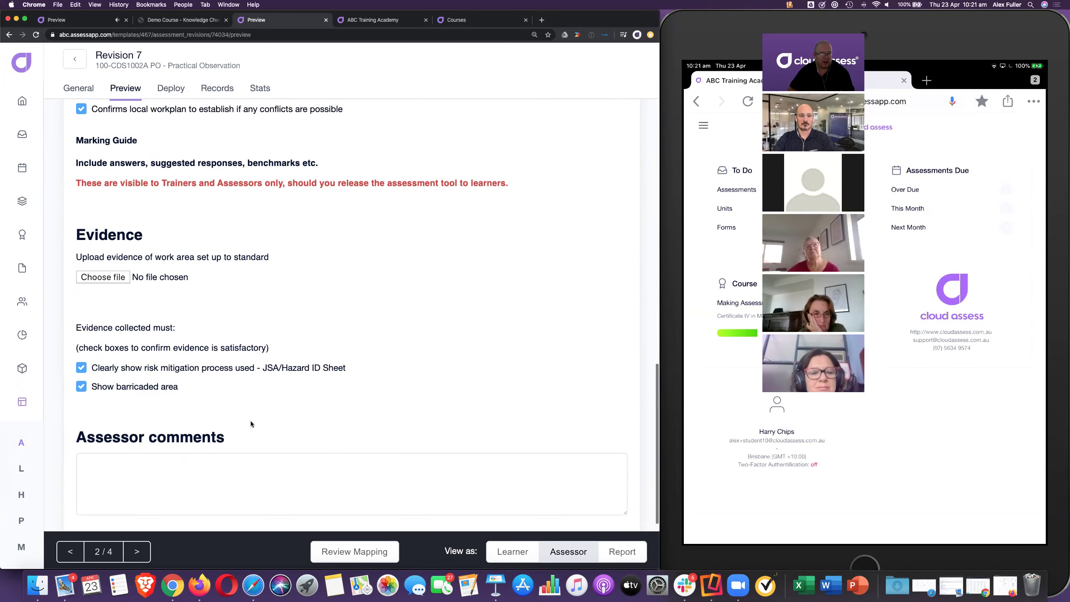
{"action": "type", "text": "edback"}
{"action": "scroll", "coordinate": [352, 315], "scroll_direction": "down", "scroll_amount": 3}
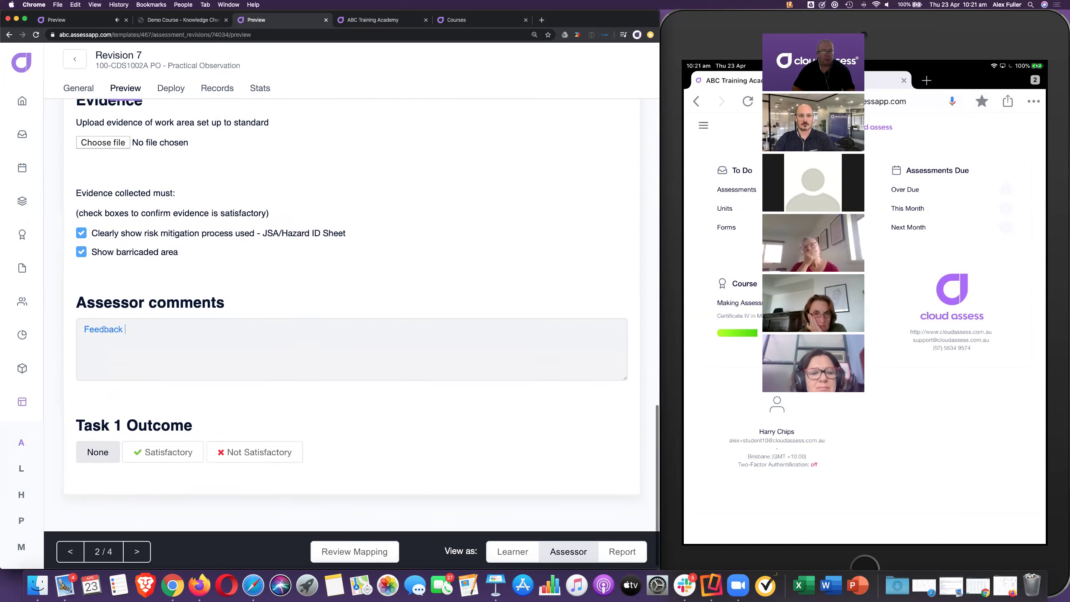
{"action": "left_click", "coordinate": [177, 450]}
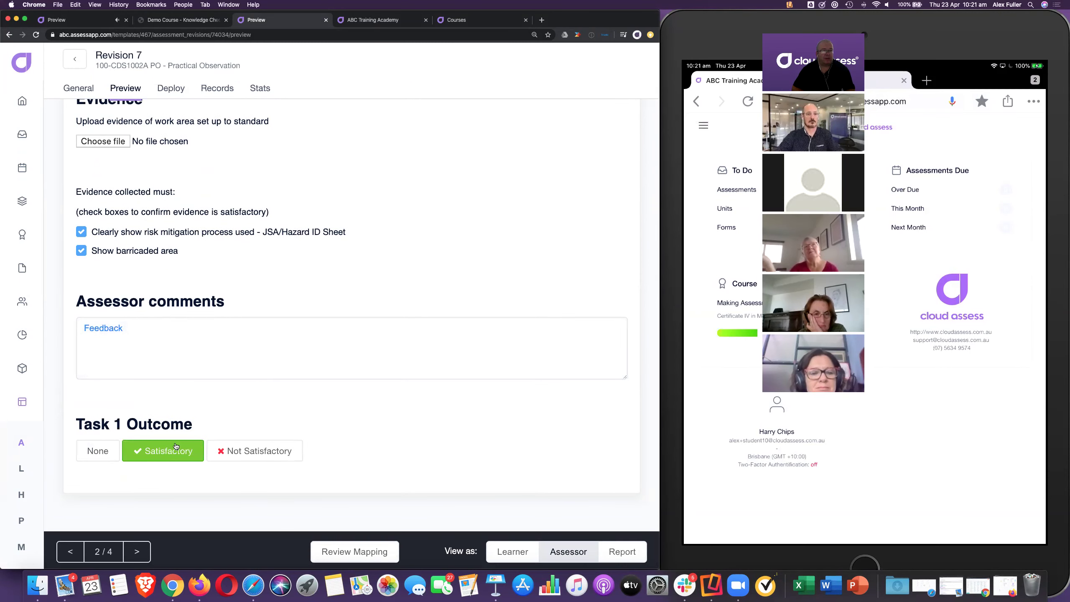
- Return to the Question Bank preview and review the mapping for units BSBITU203A (R1) and UEENEEM080A (R4), closing it when done
{"action": "left_click", "coordinate": [80, 20]}
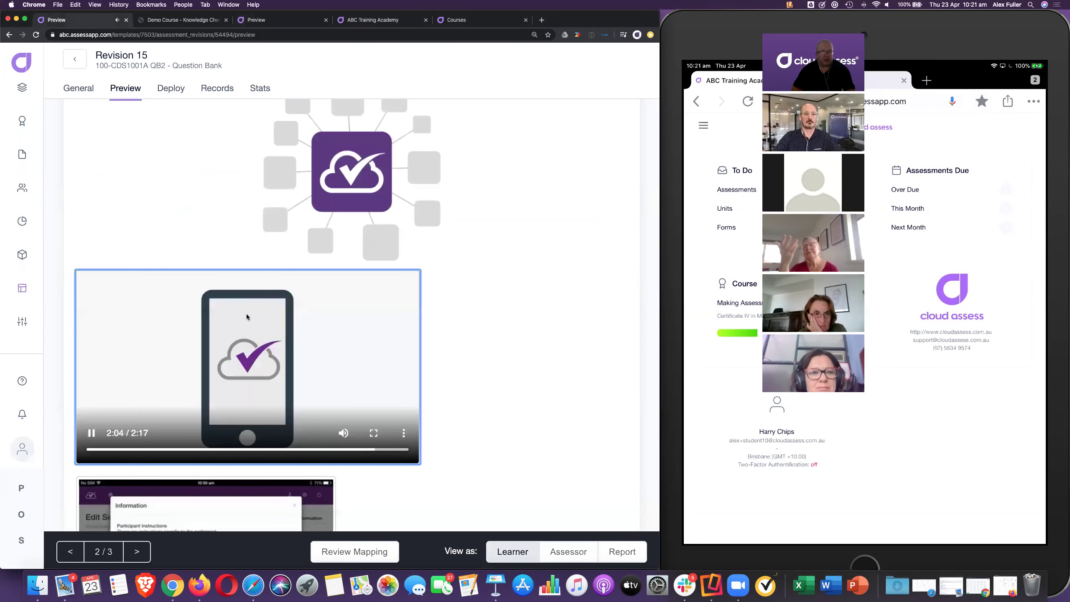
{"action": "left_click", "coordinate": [352, 547]}
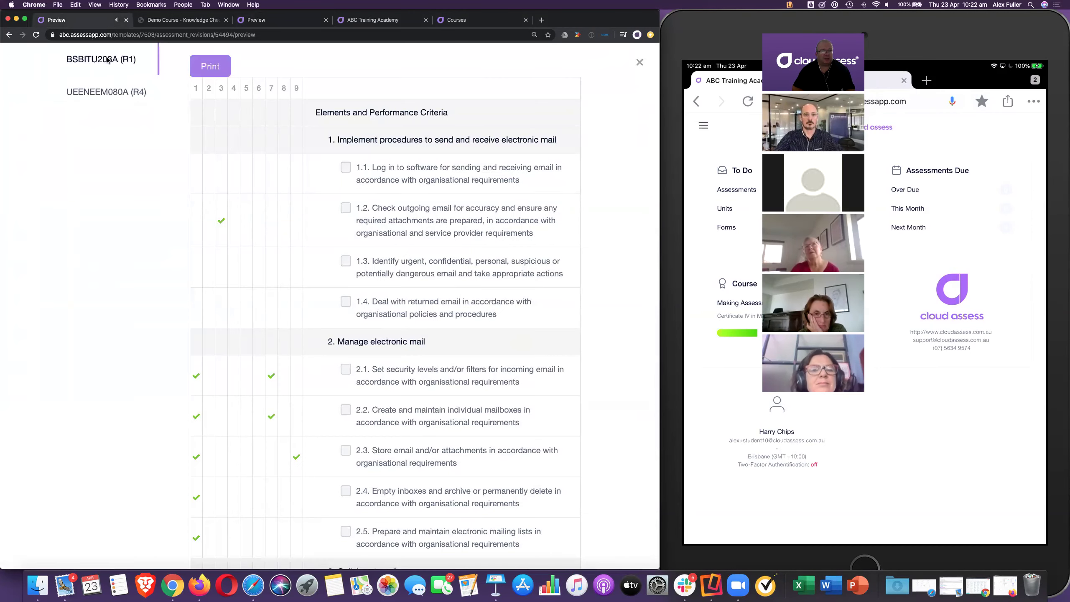
{"action": "left_click", "coordinate": [111, 93]}
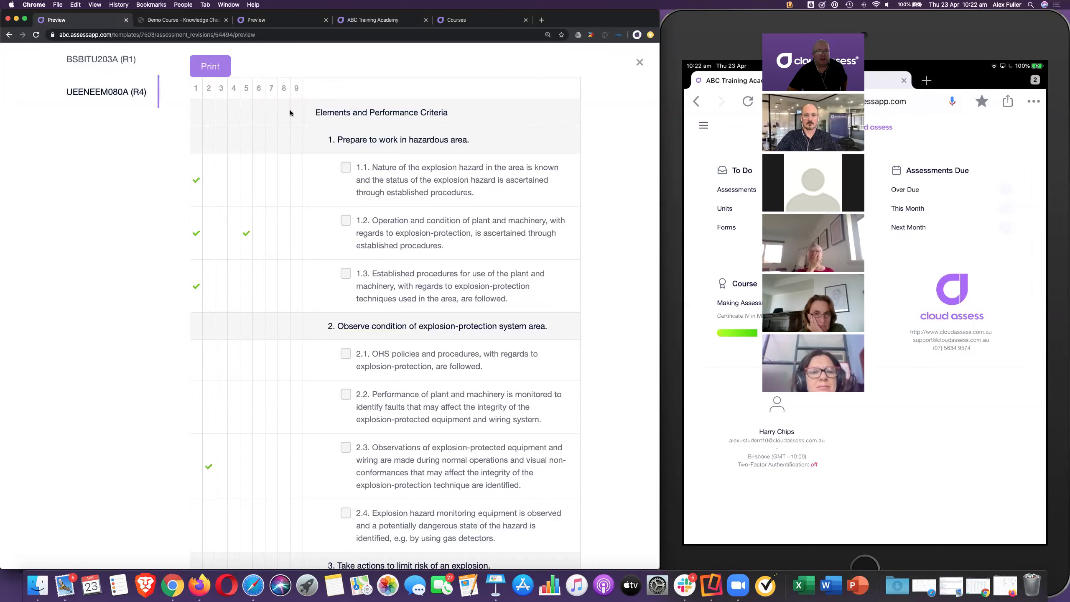
{"action": "left_click", "coordinate": [639, 63]}
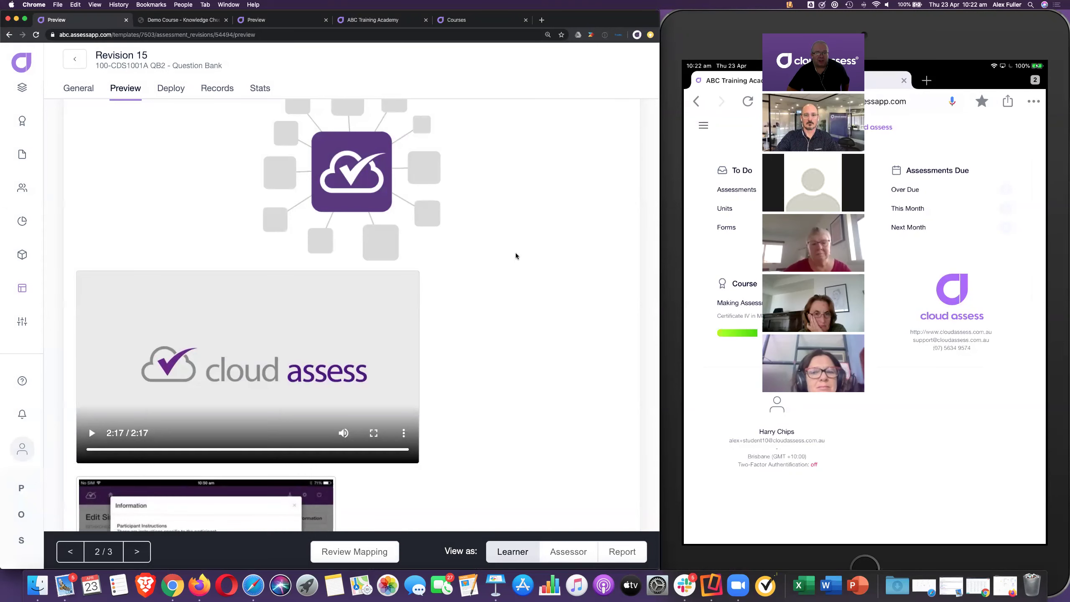
- Switch to the ABC Training Academy dashboard
{"action": "scroll", "coordinate": [516, 256], "scroll_direction": "up", "scroll_amount": 2}
{"action": "scroll", "coordinate": [515, 255], "scroll_direction": "down", "scroll_amount": 1}
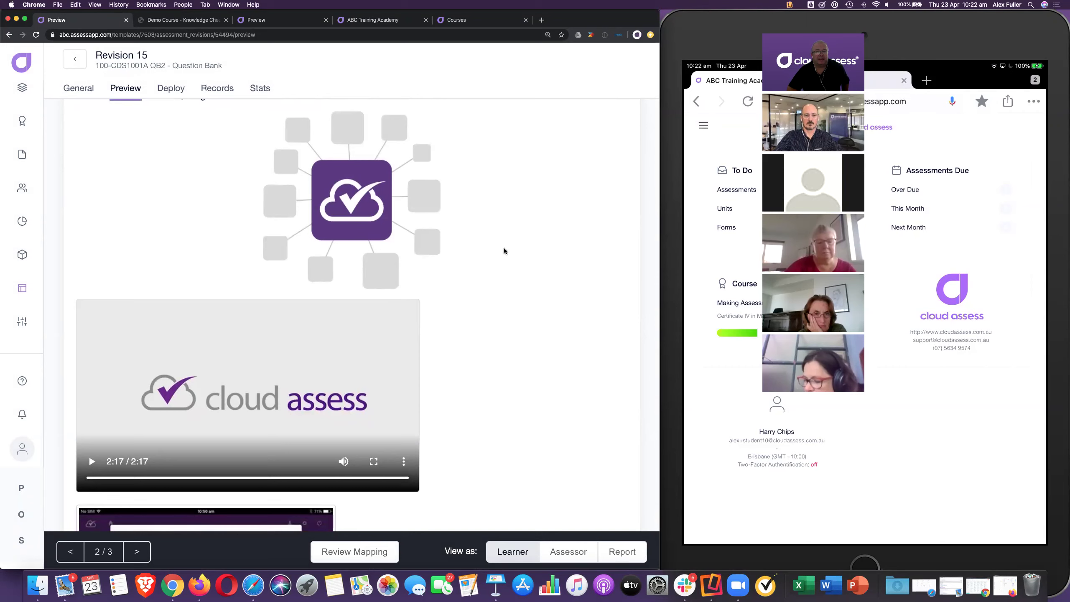
{"action": "left_click", "coordinate": [372, 20]}
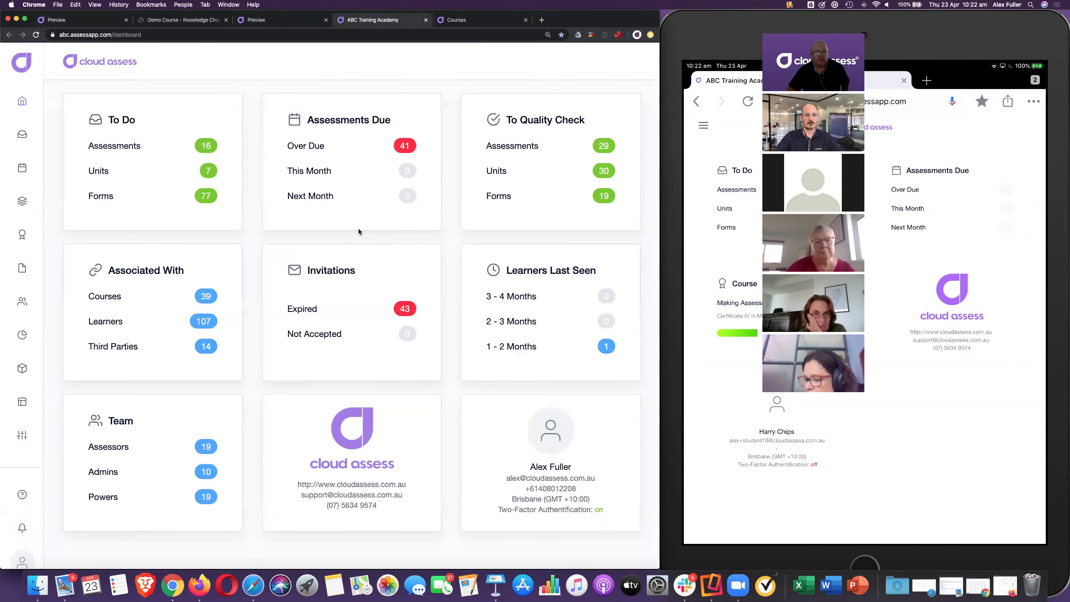